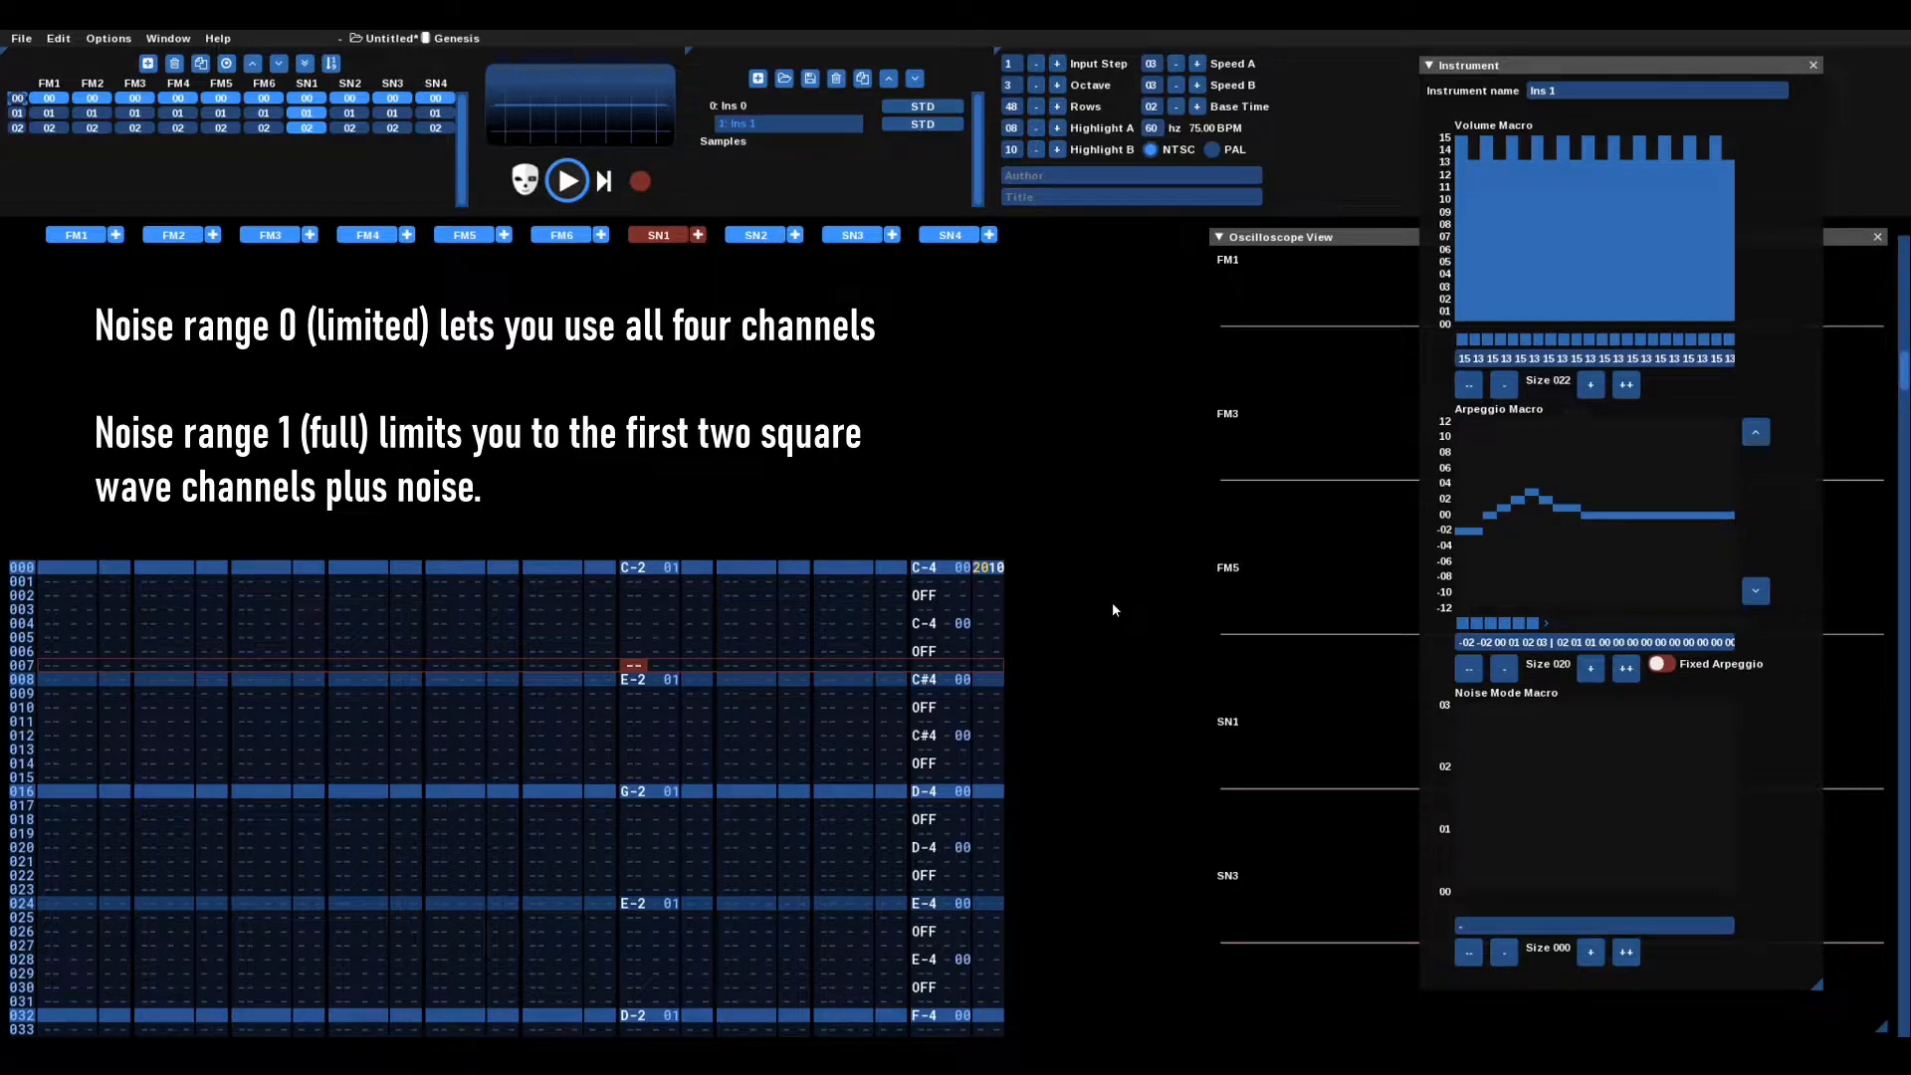
Step: Exit edit mode now that the SN1 bass and SN4 noise notes are entered
key("space")
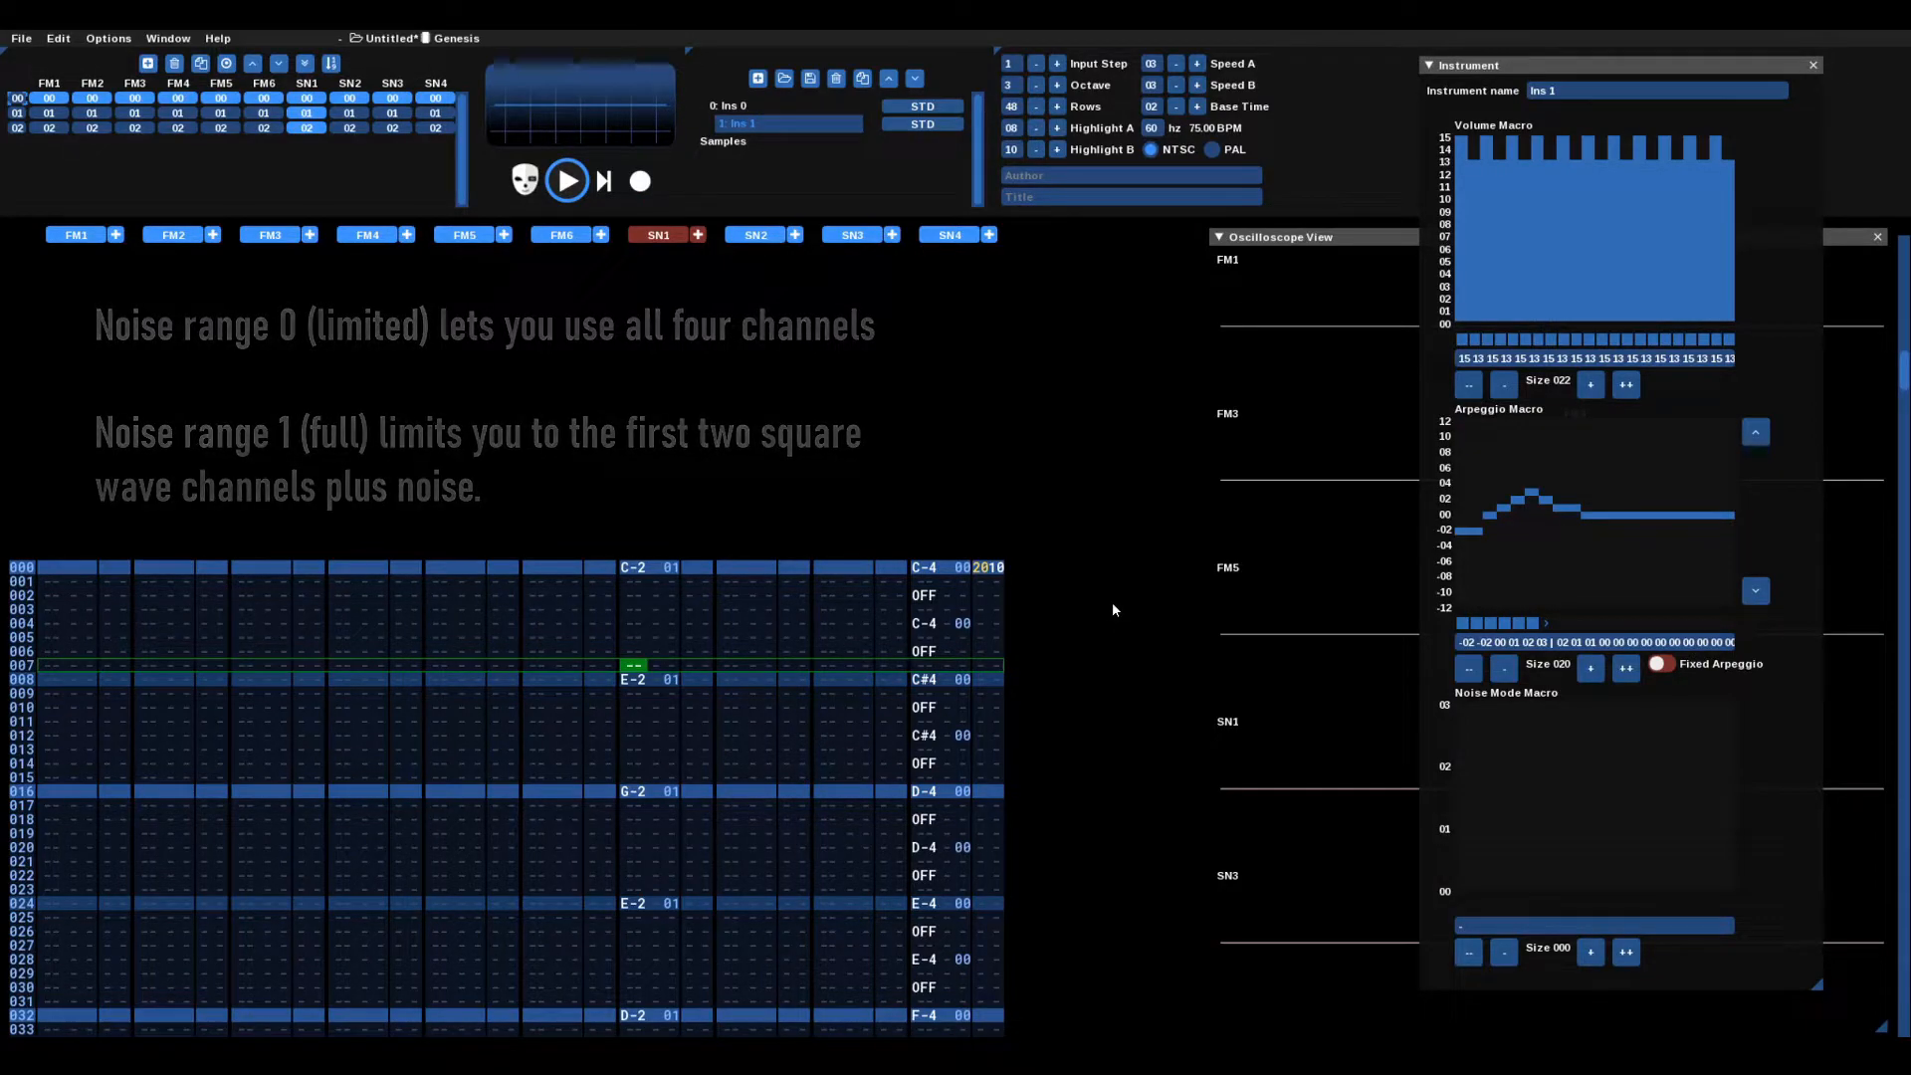
Step: Play the song from row 000 of SN4 to hear the rising noise sequence, then stop
left_click(1000, 569)
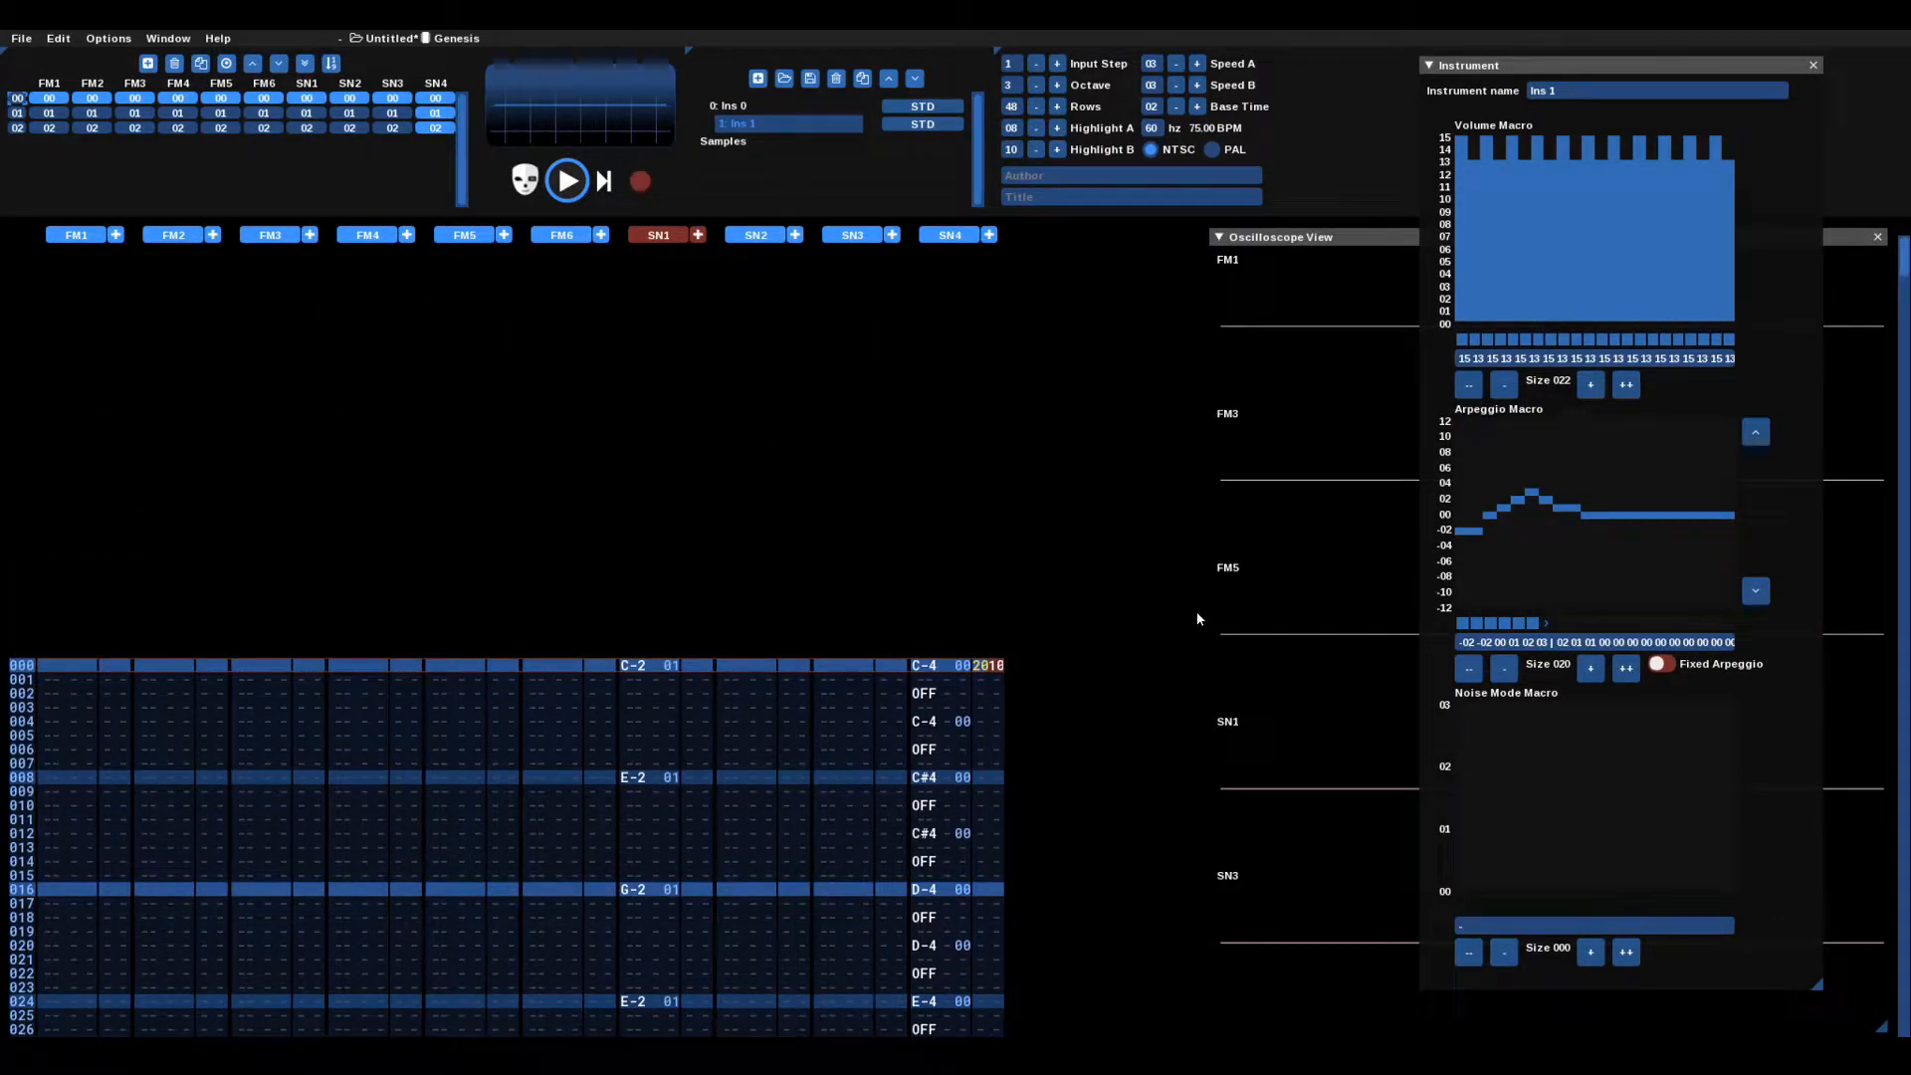
left_click(648, 410)
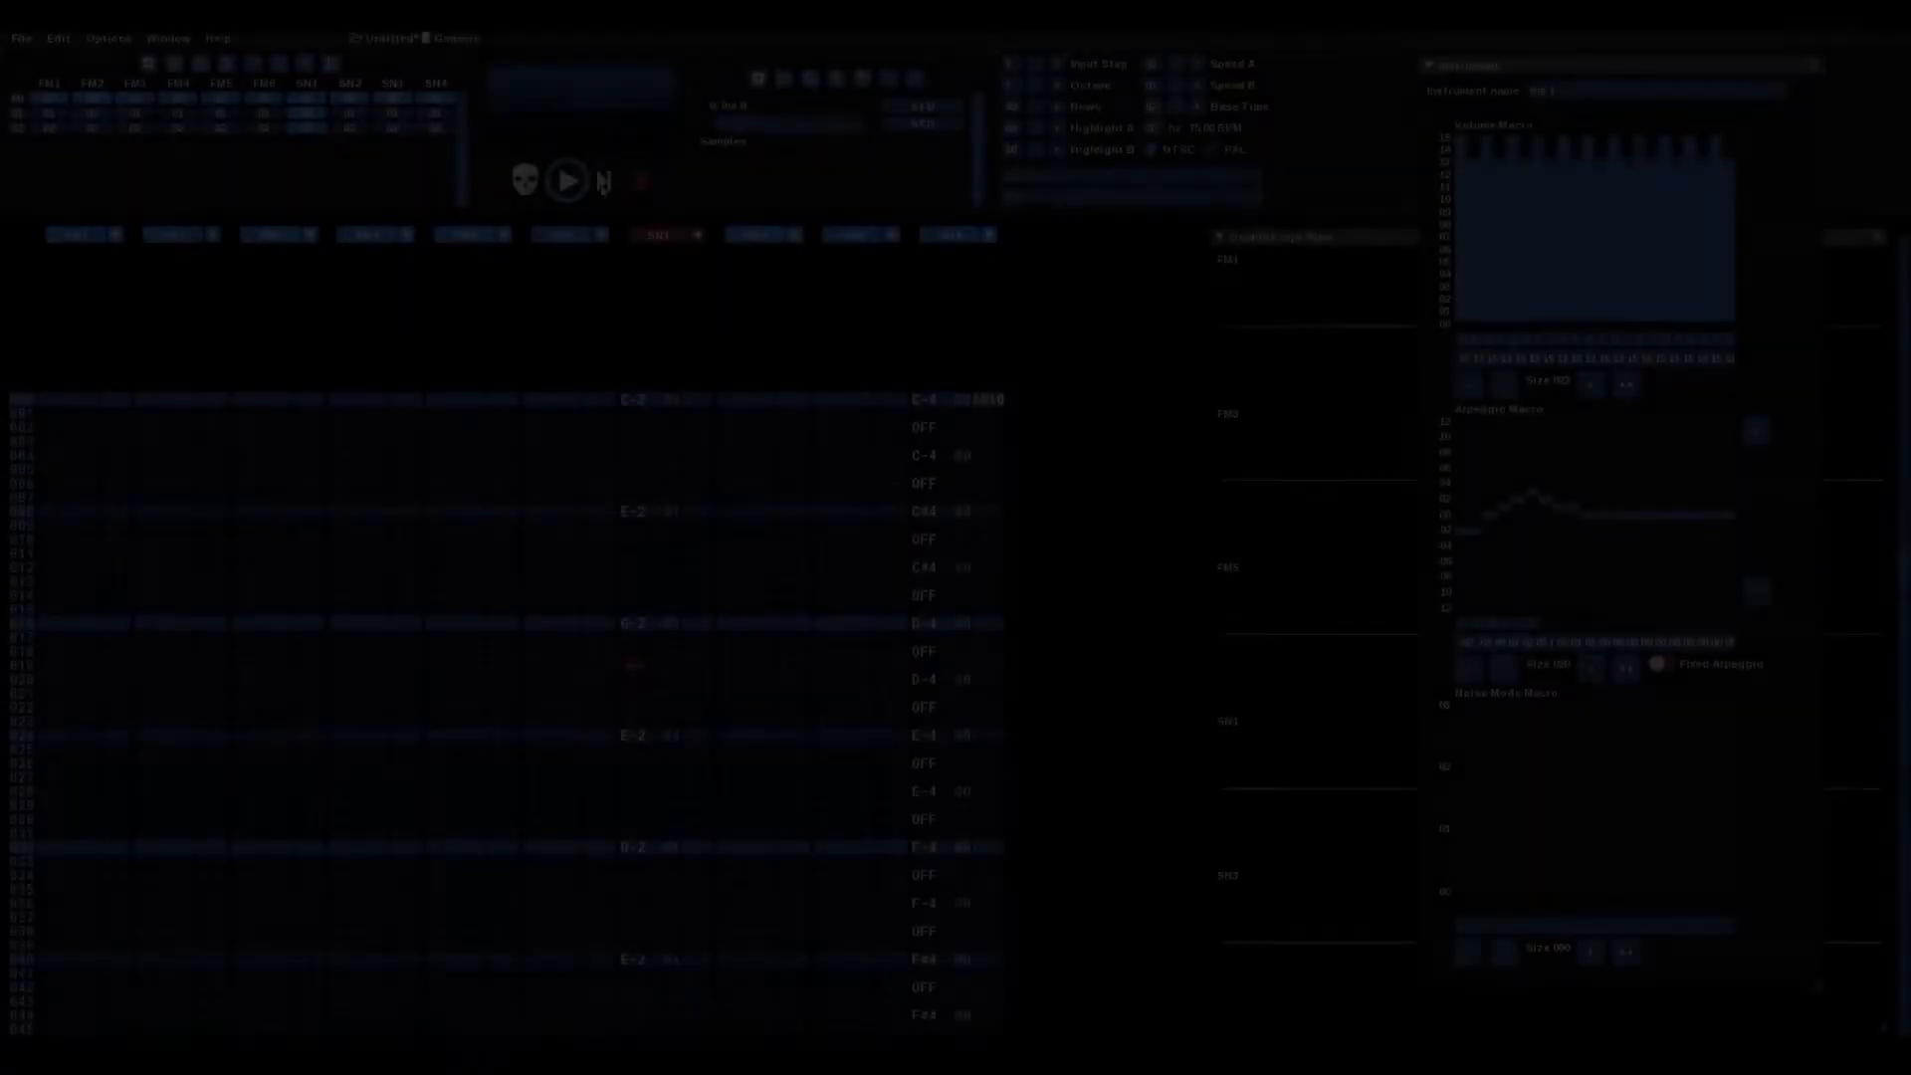
left_click(603, 182)
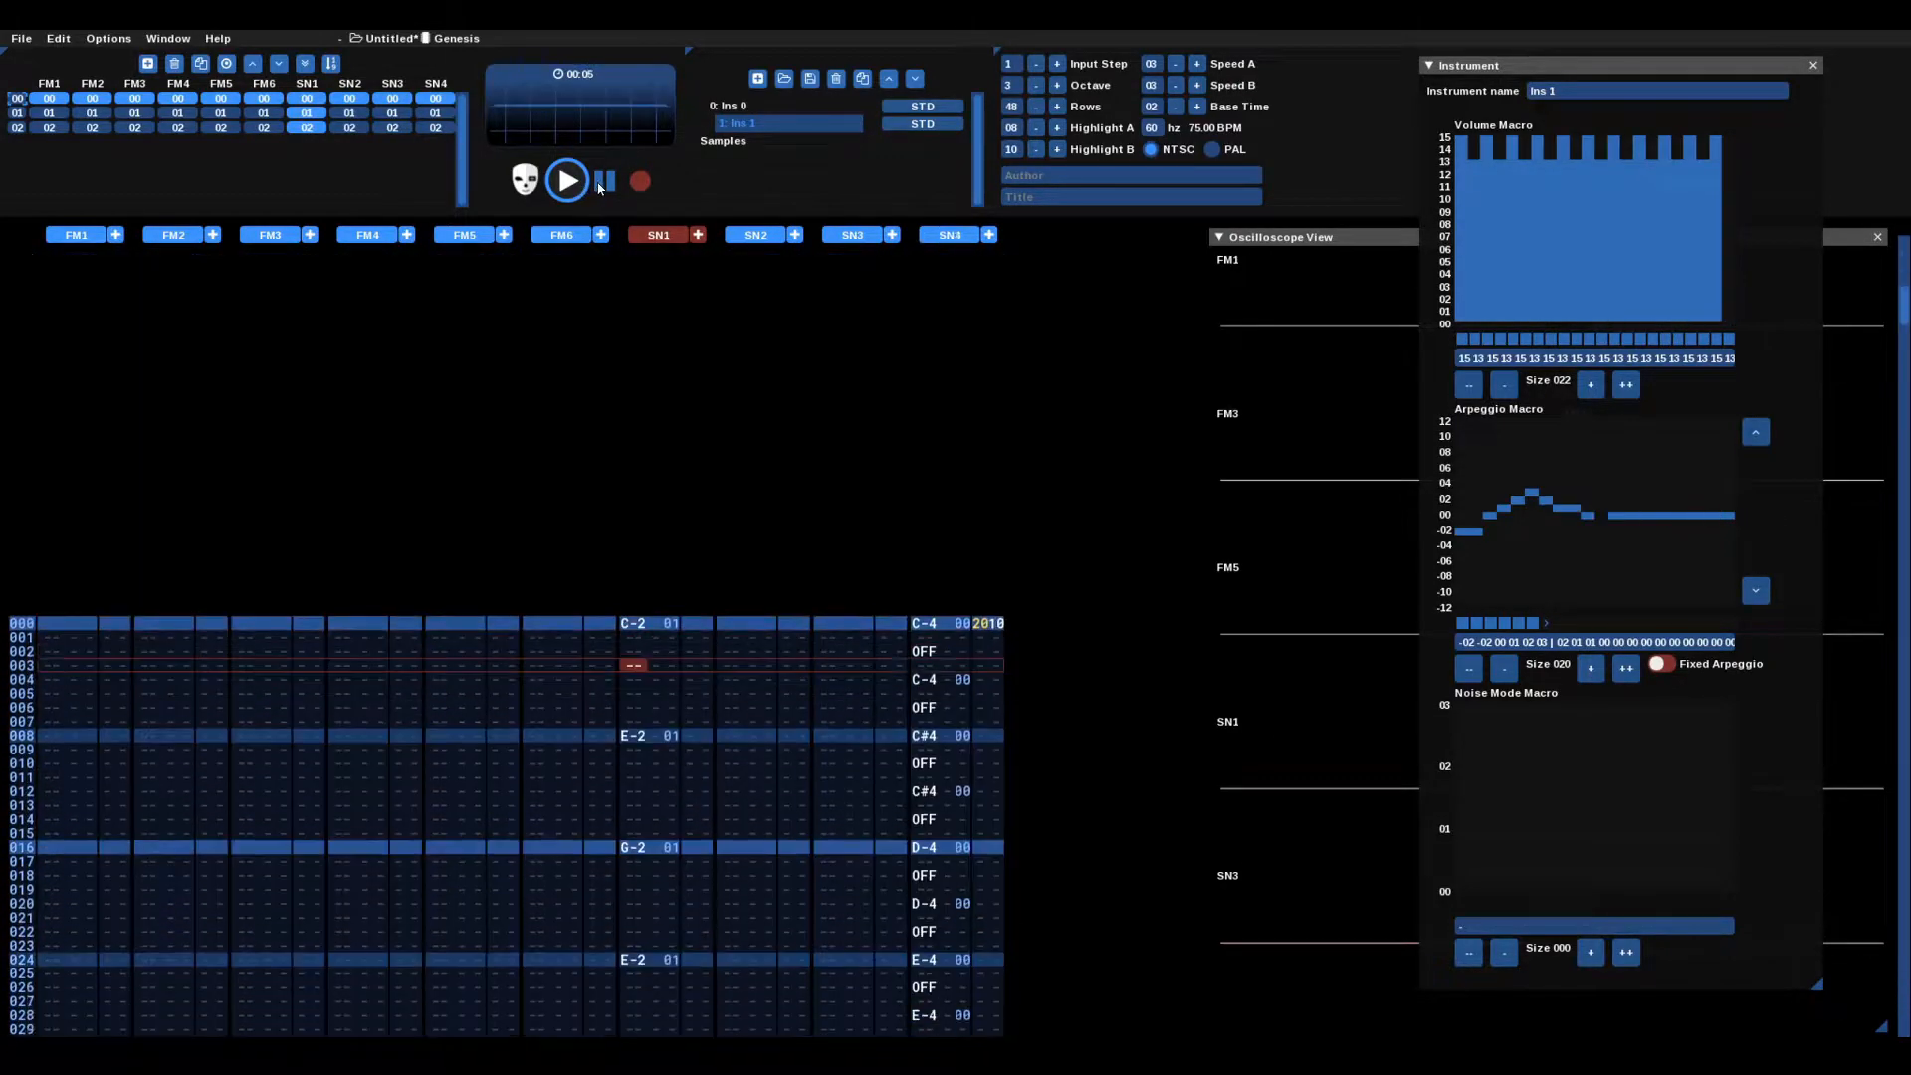
left_click(602, 184)
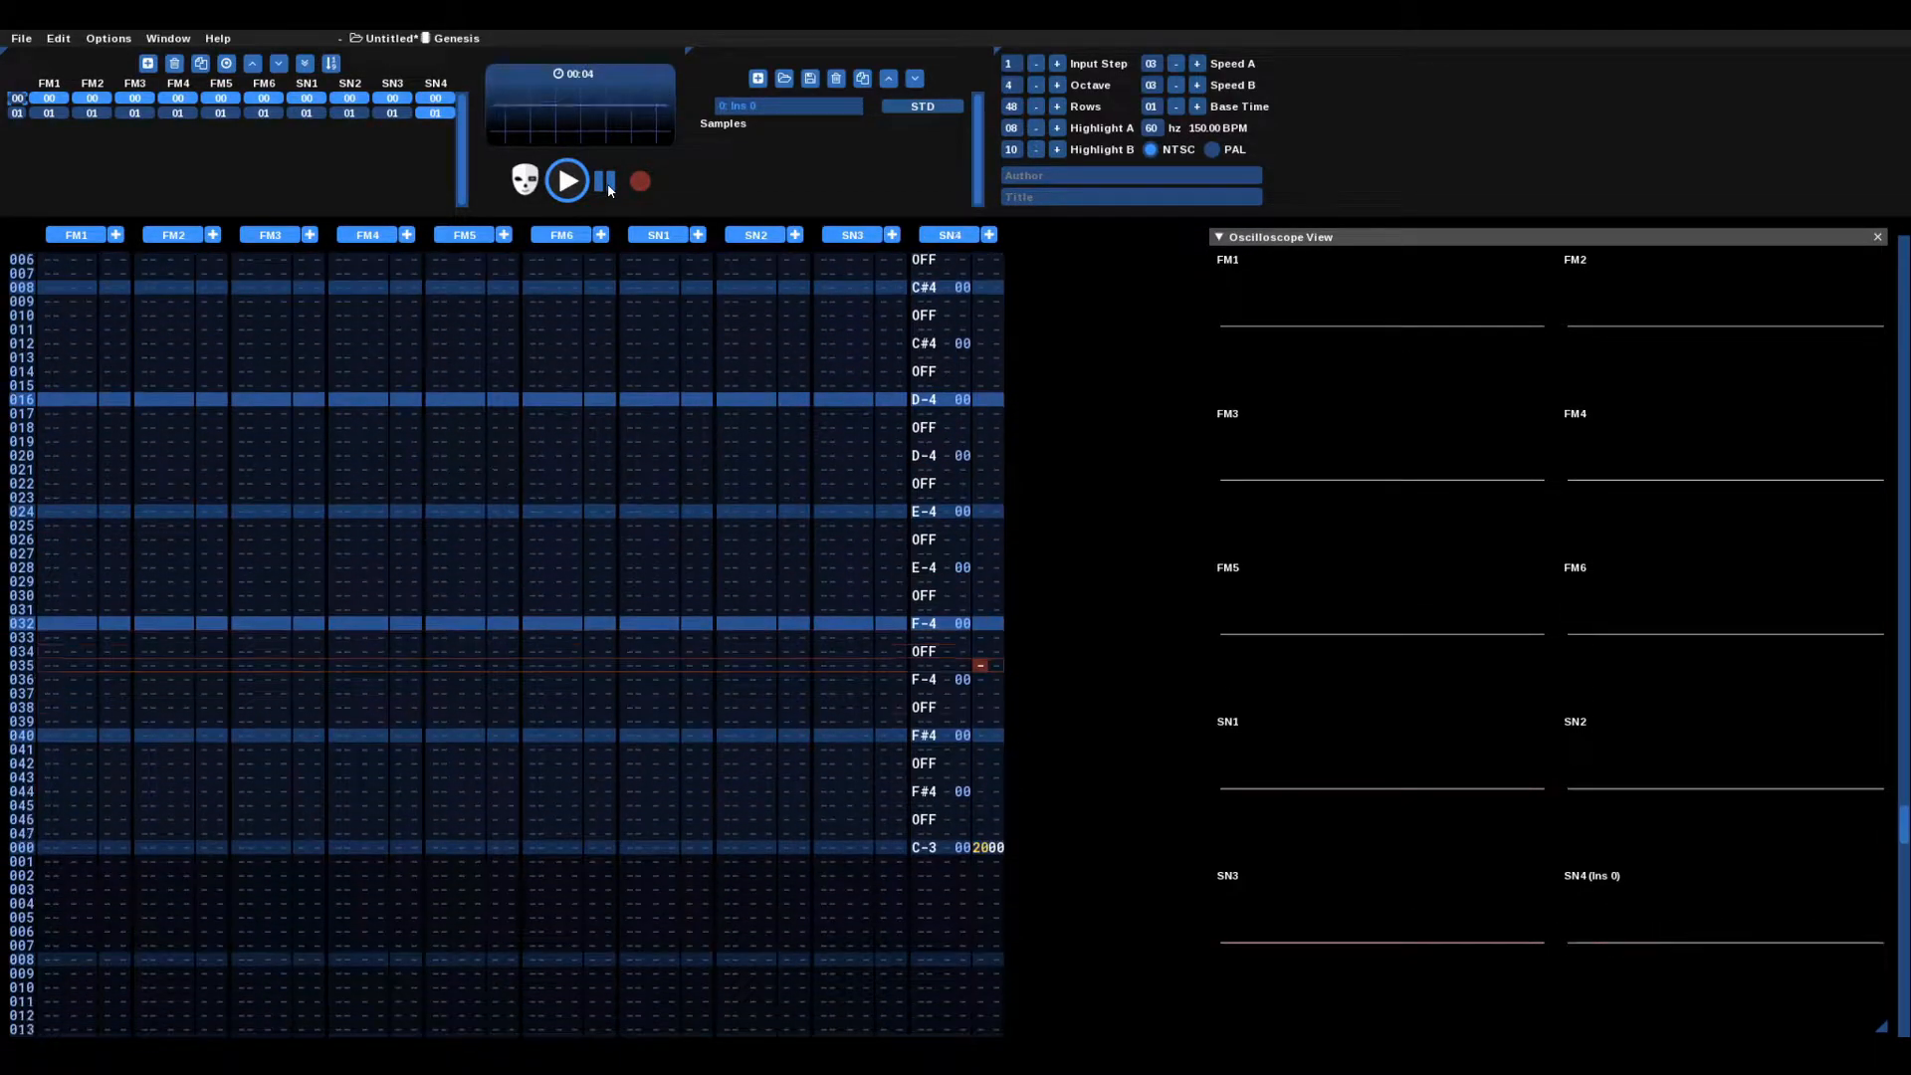
Step: Change the noise-mode effect on SN4 row 000 to 2001
left_click(604, 181)
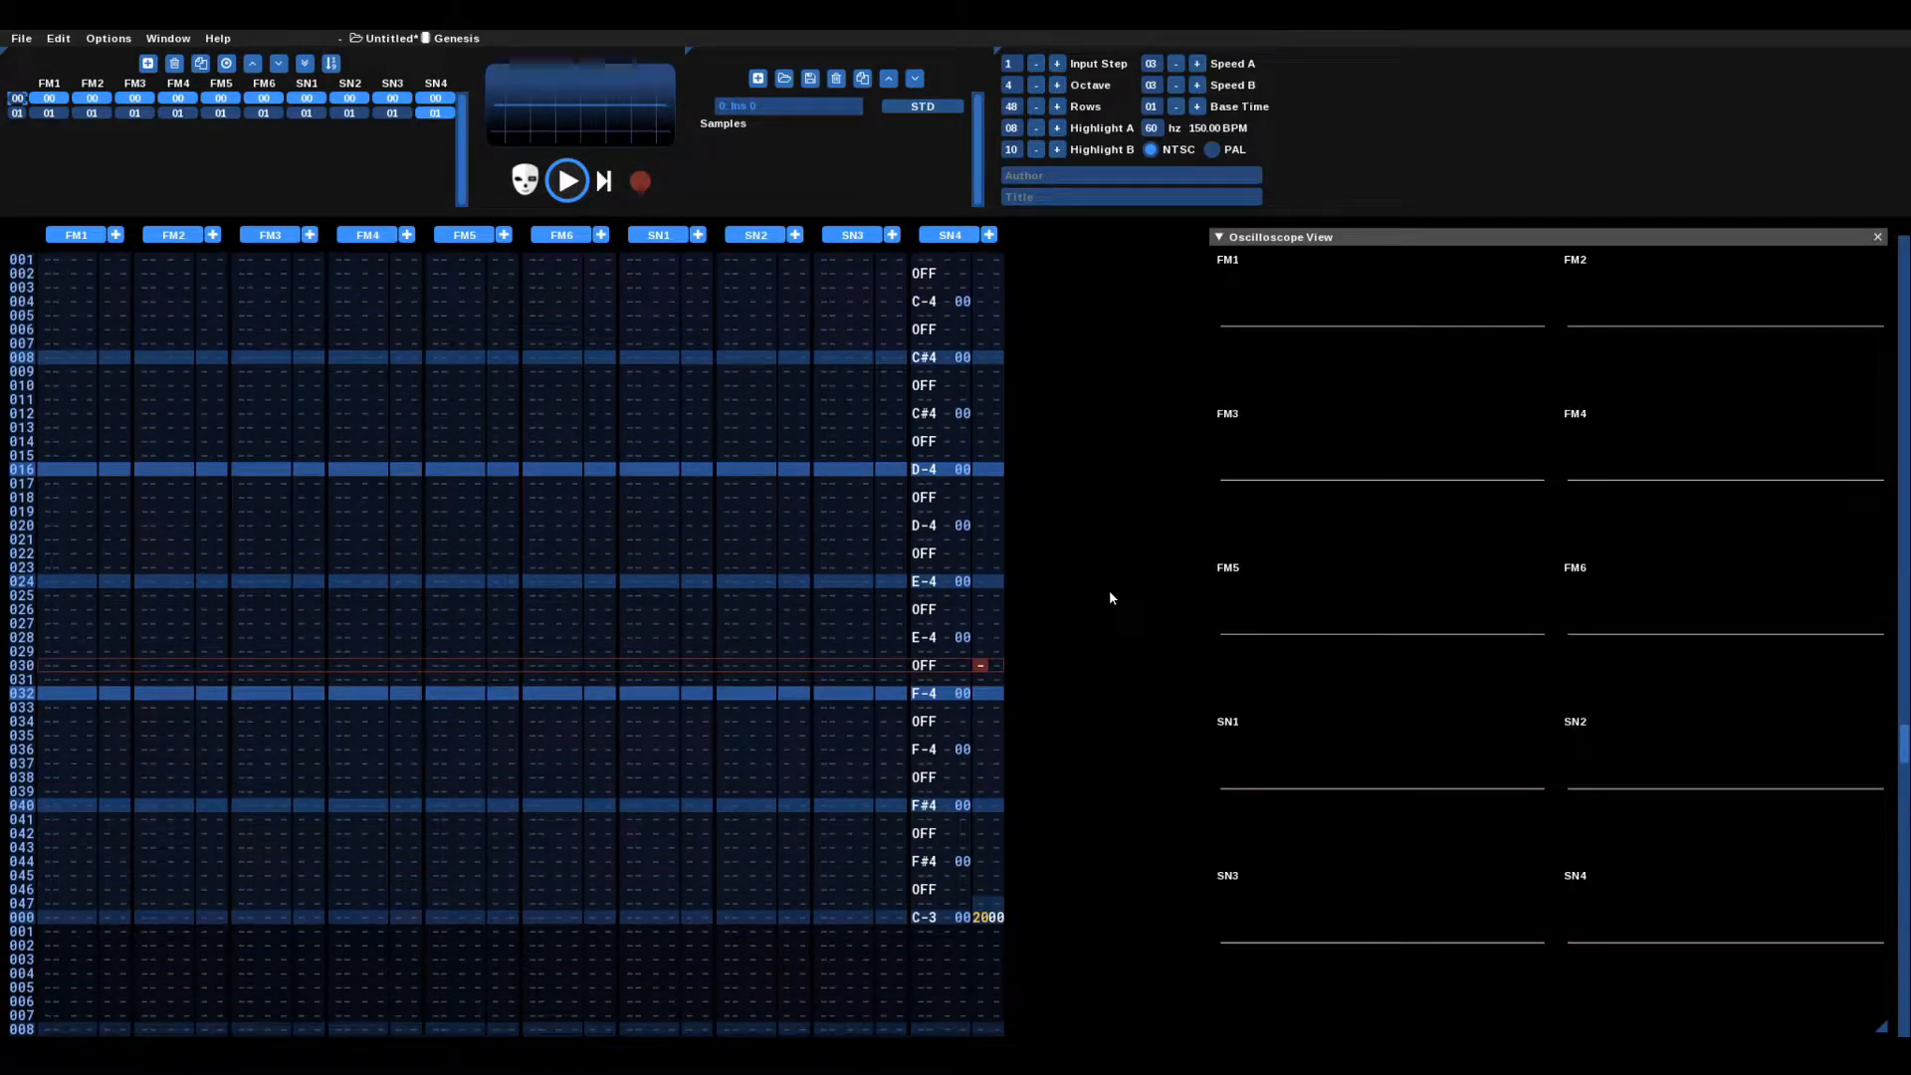
key("Up")
key("Up")
key("Up")
key("Up")
key("Up")
key("Up")
key("Up")
key("Up")
key("Up")
key("Up")
key("Up")
key("Up")
key("Up")
key("Up")
key("Up")
key("Up")
key("Up")
key("Up")
key("Up")
key("Up")
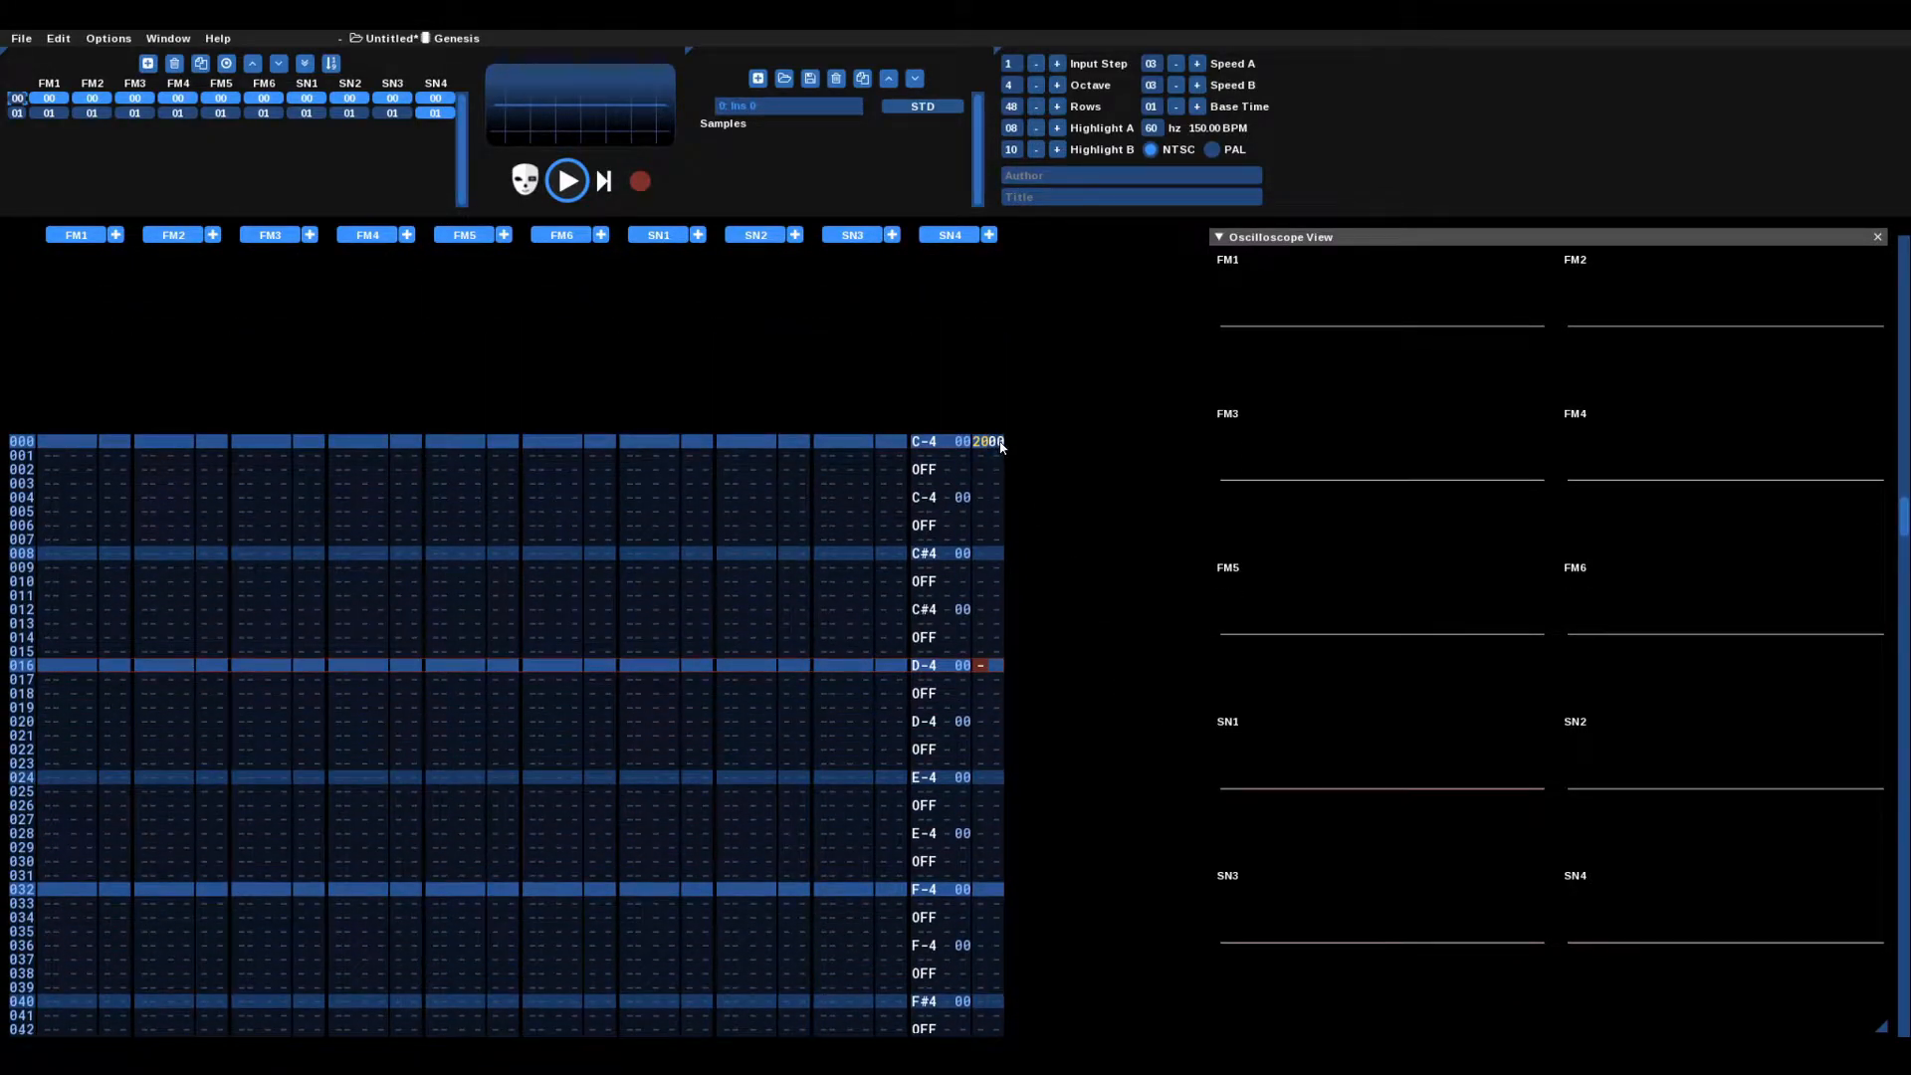
left_click(1000, 441)
type("1")
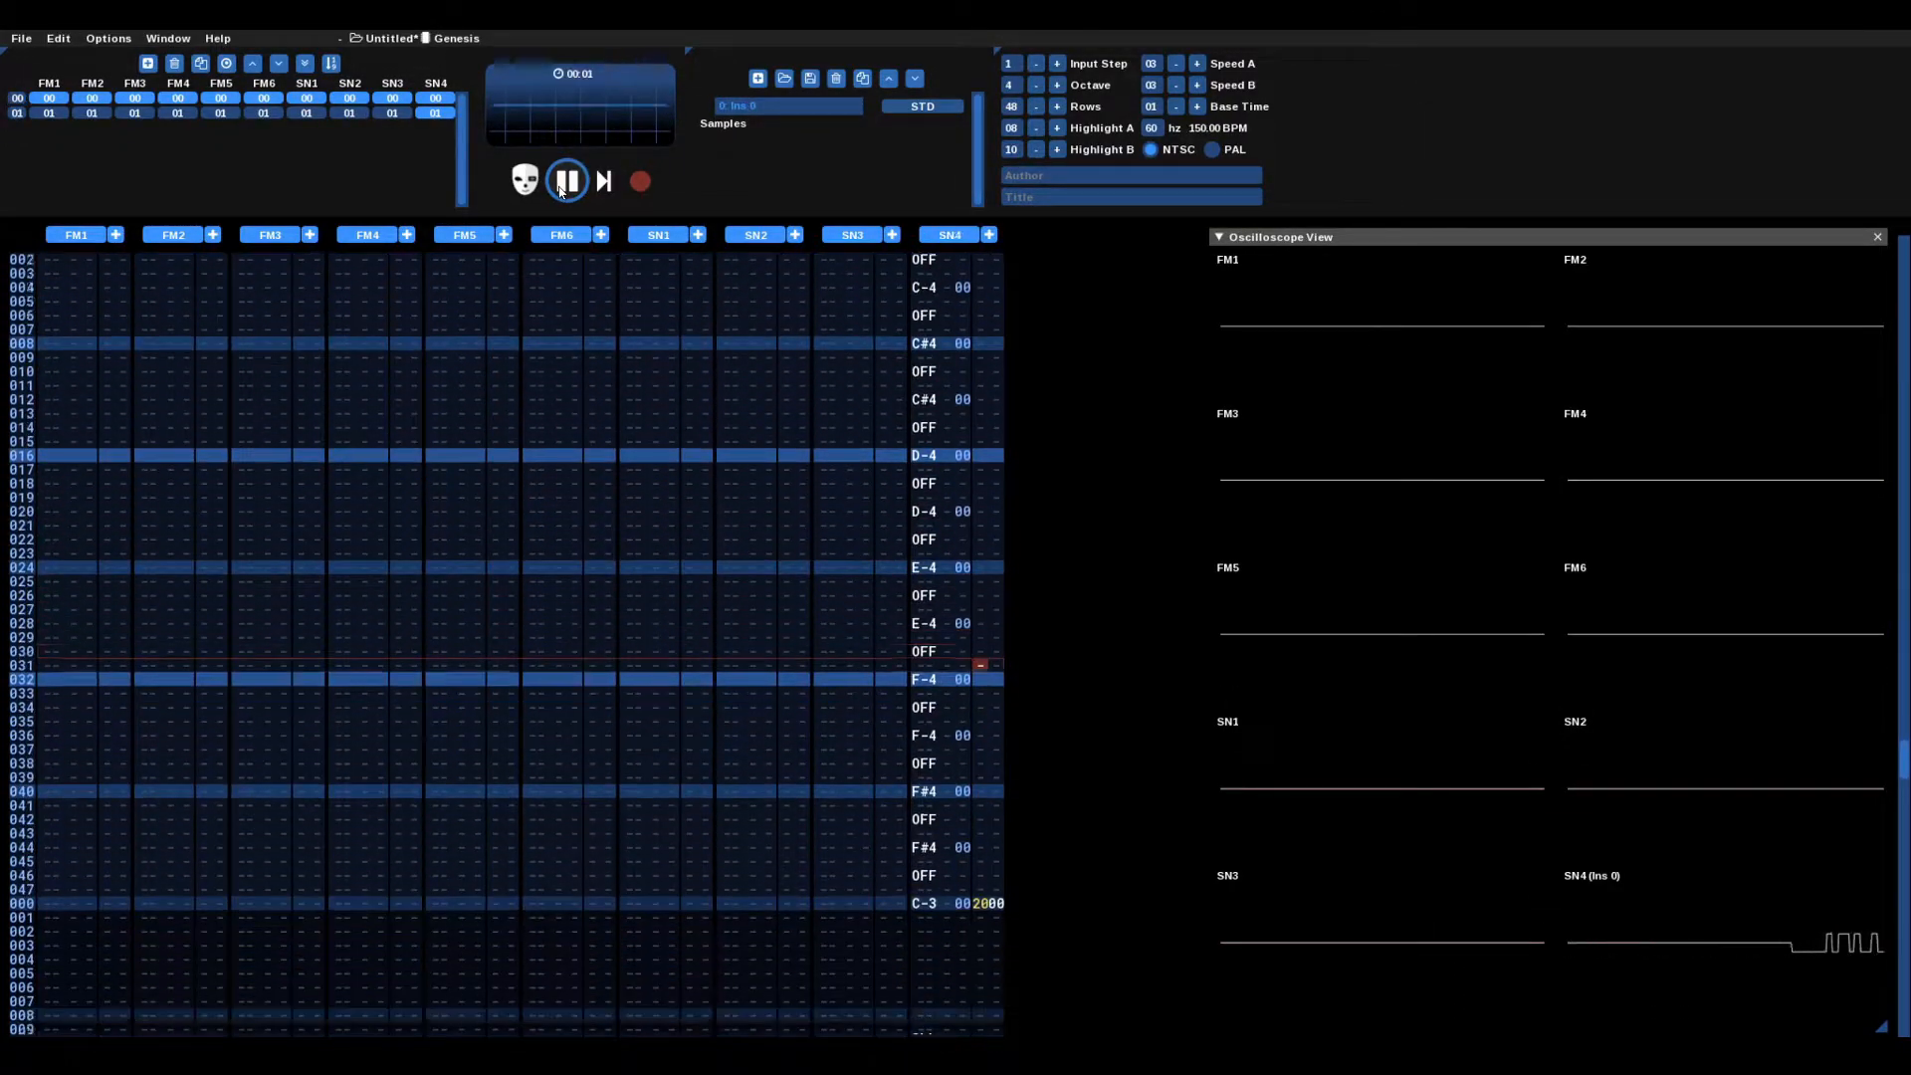
Step: Replay the song from the top to audition the C-8 noise part, then stop
left_click(563, 188)
scroll(948, 722, "up", 20)
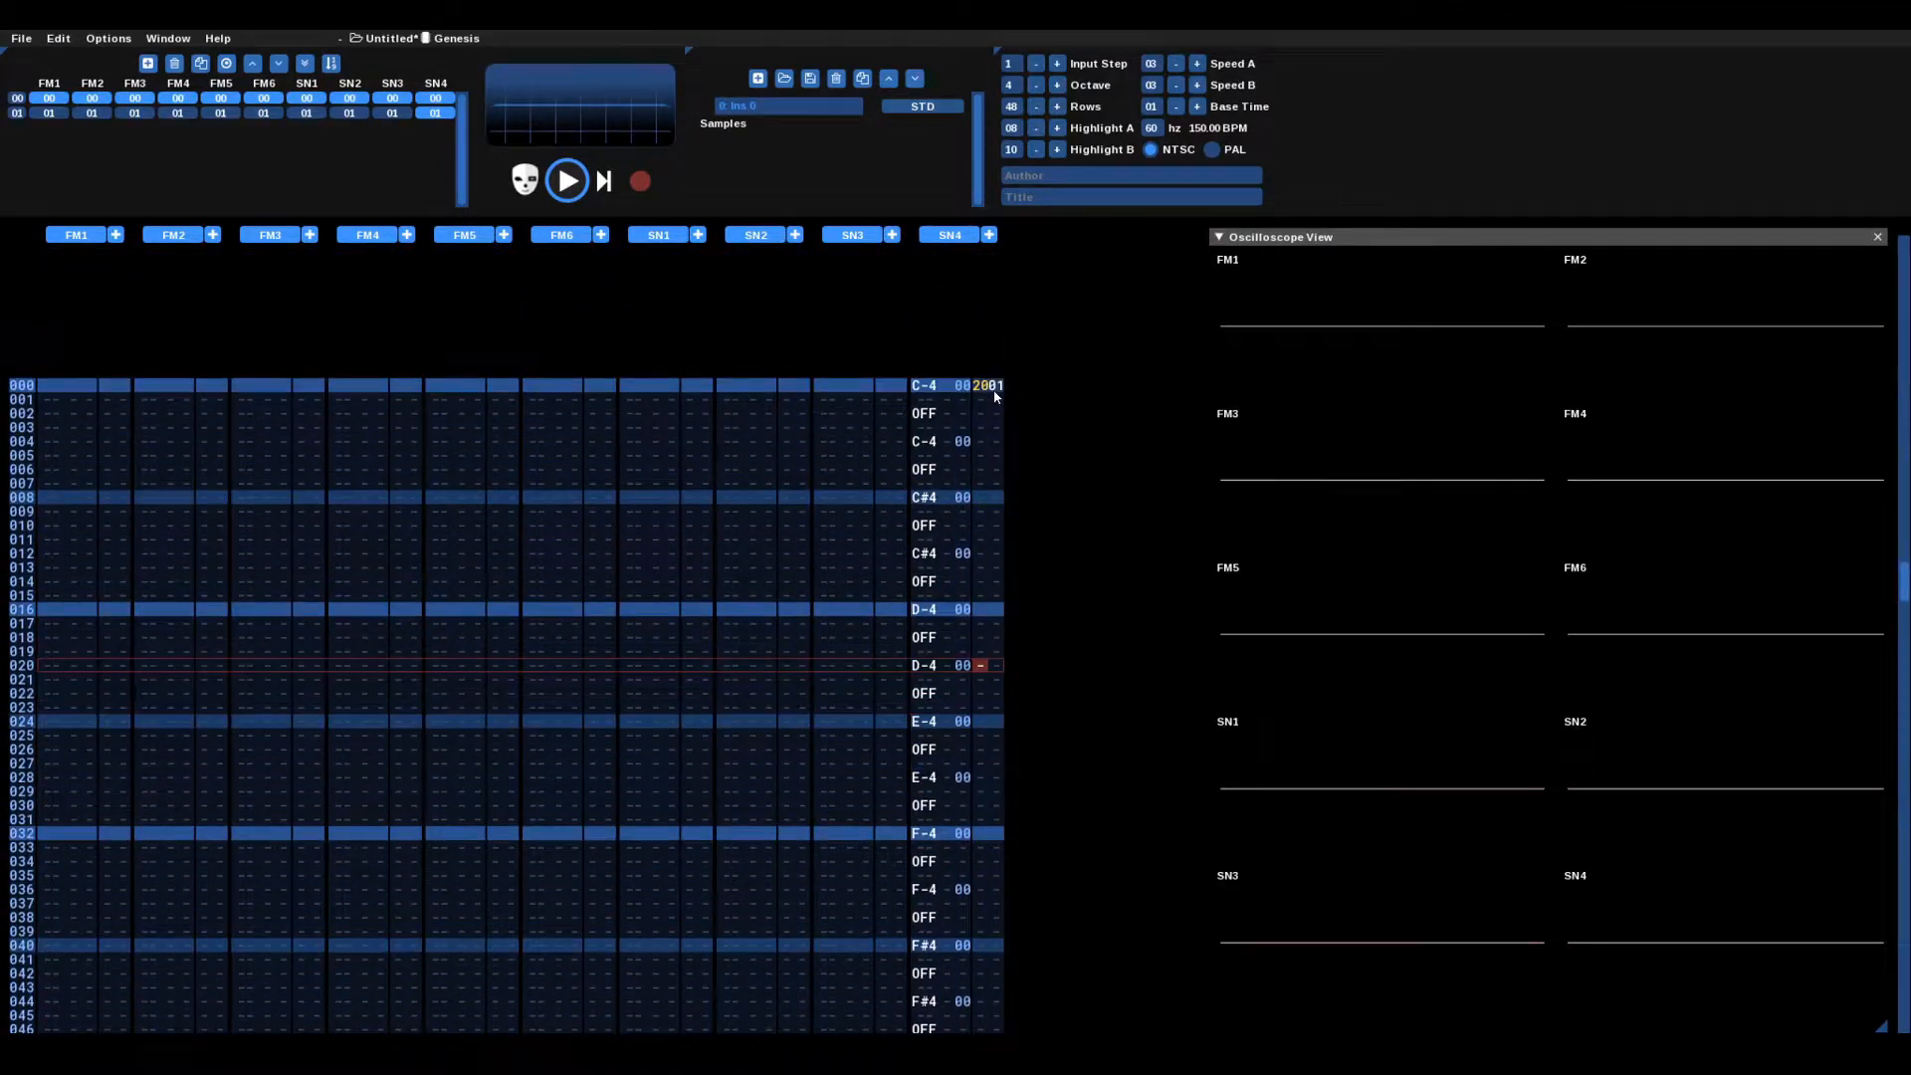
left_click(564, 187)
left_click(566, 189)
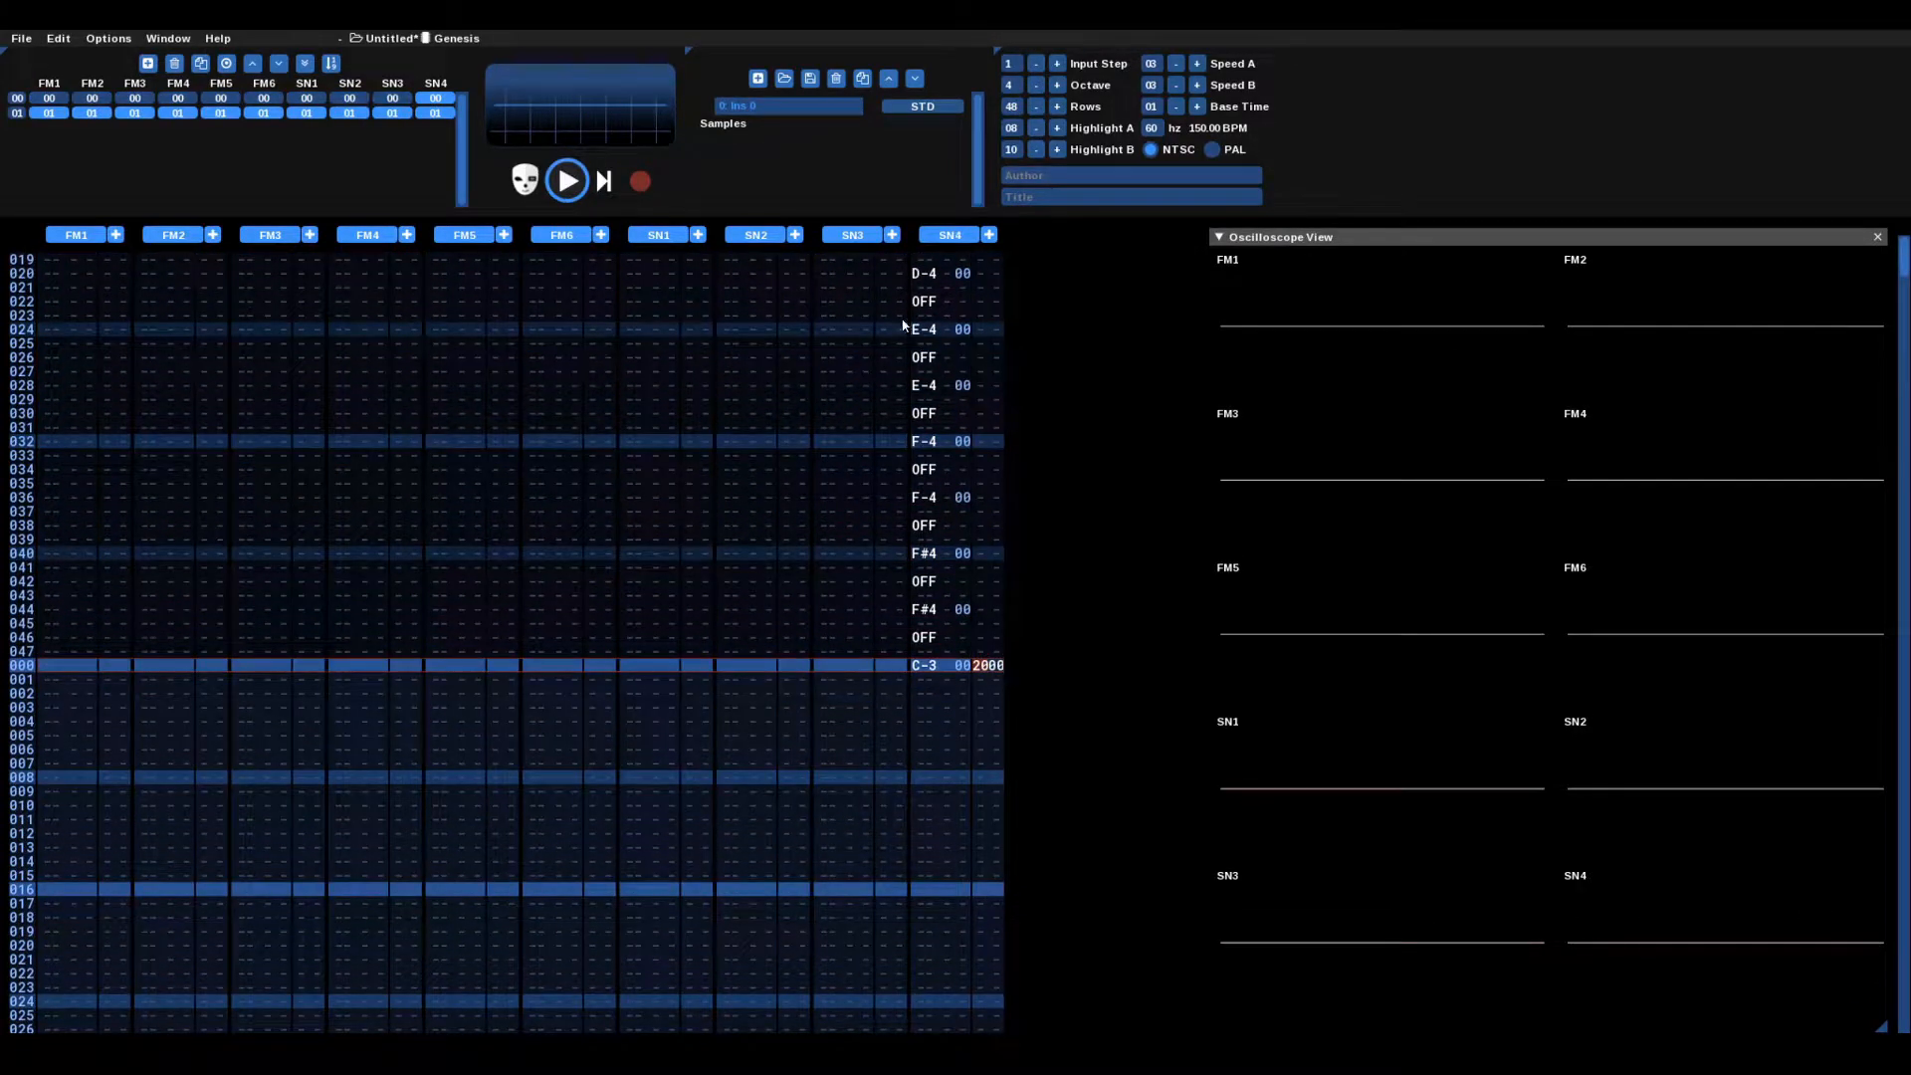
scroll(941, 645, "up", 20)
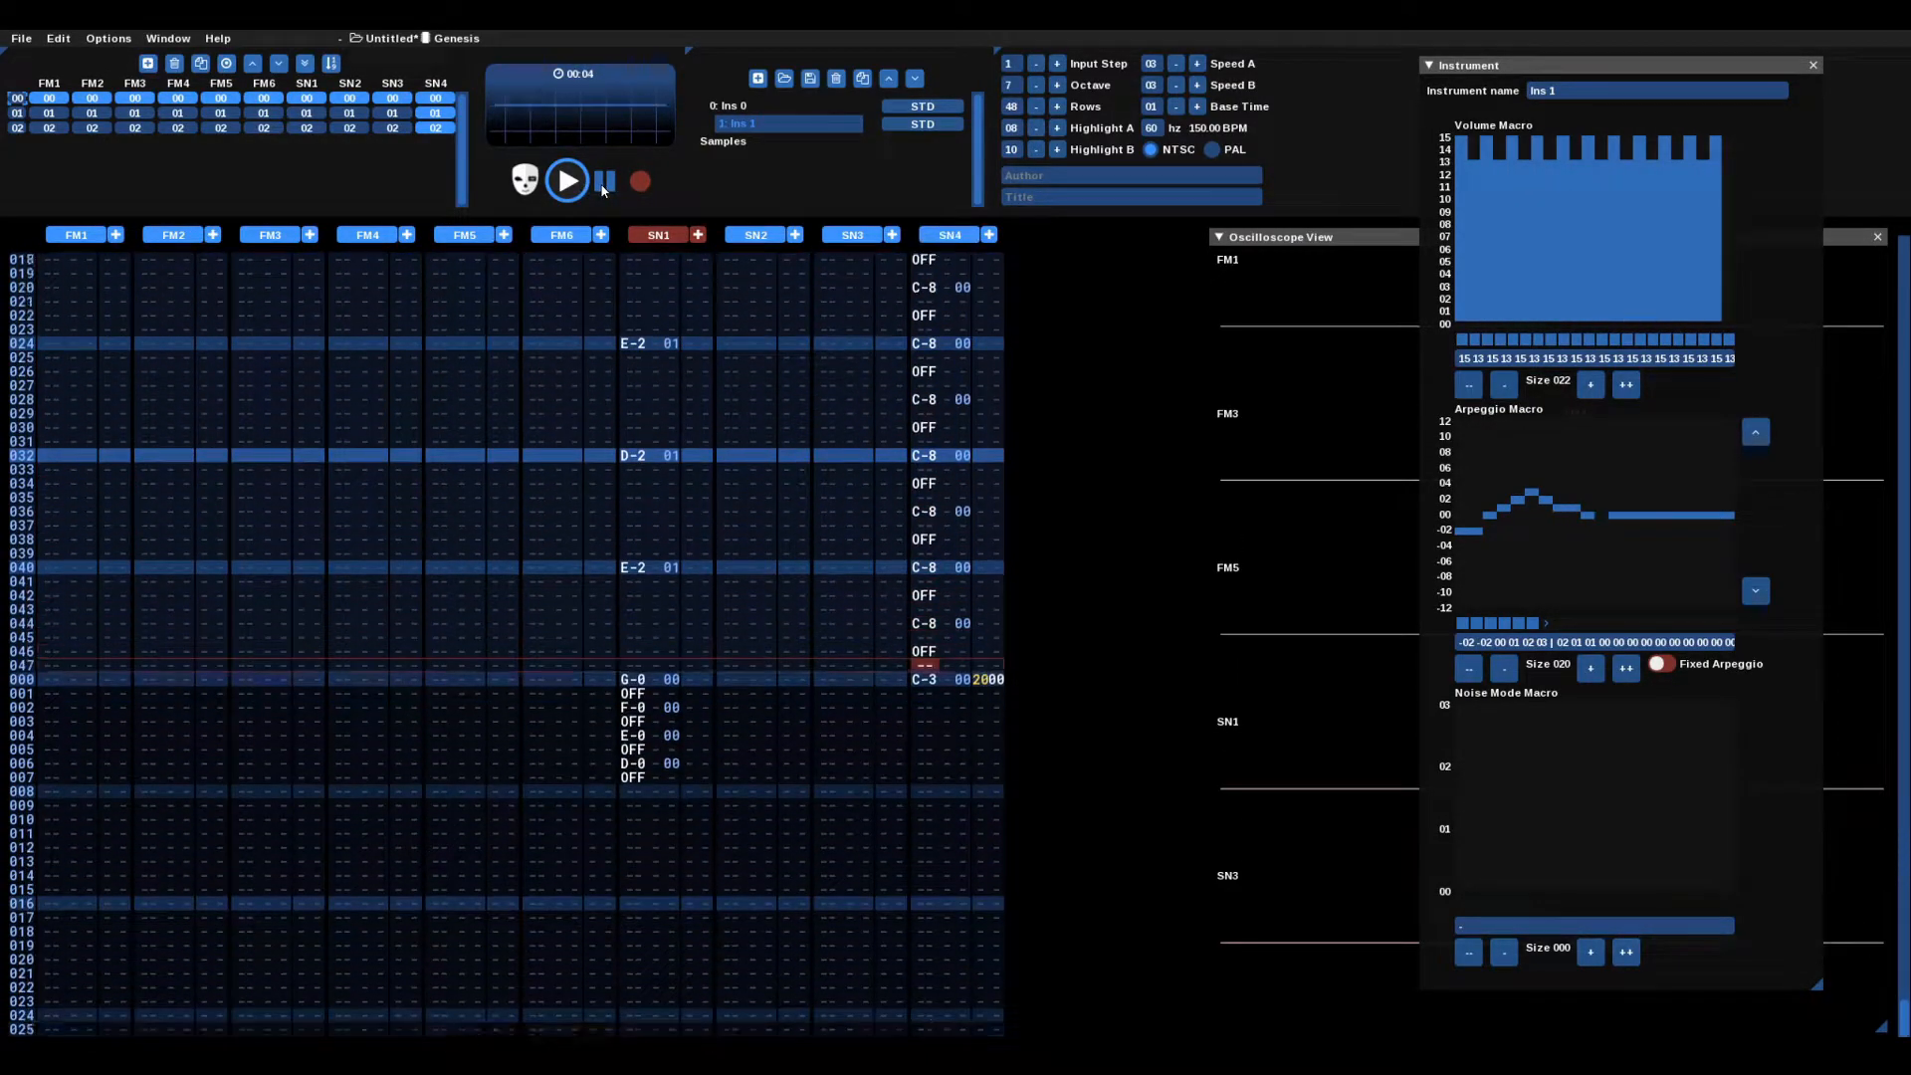
Step: Audition the percussive Ins 1 hit with its 15, 06, 02, 0 volume decay
left_click(603, 183)
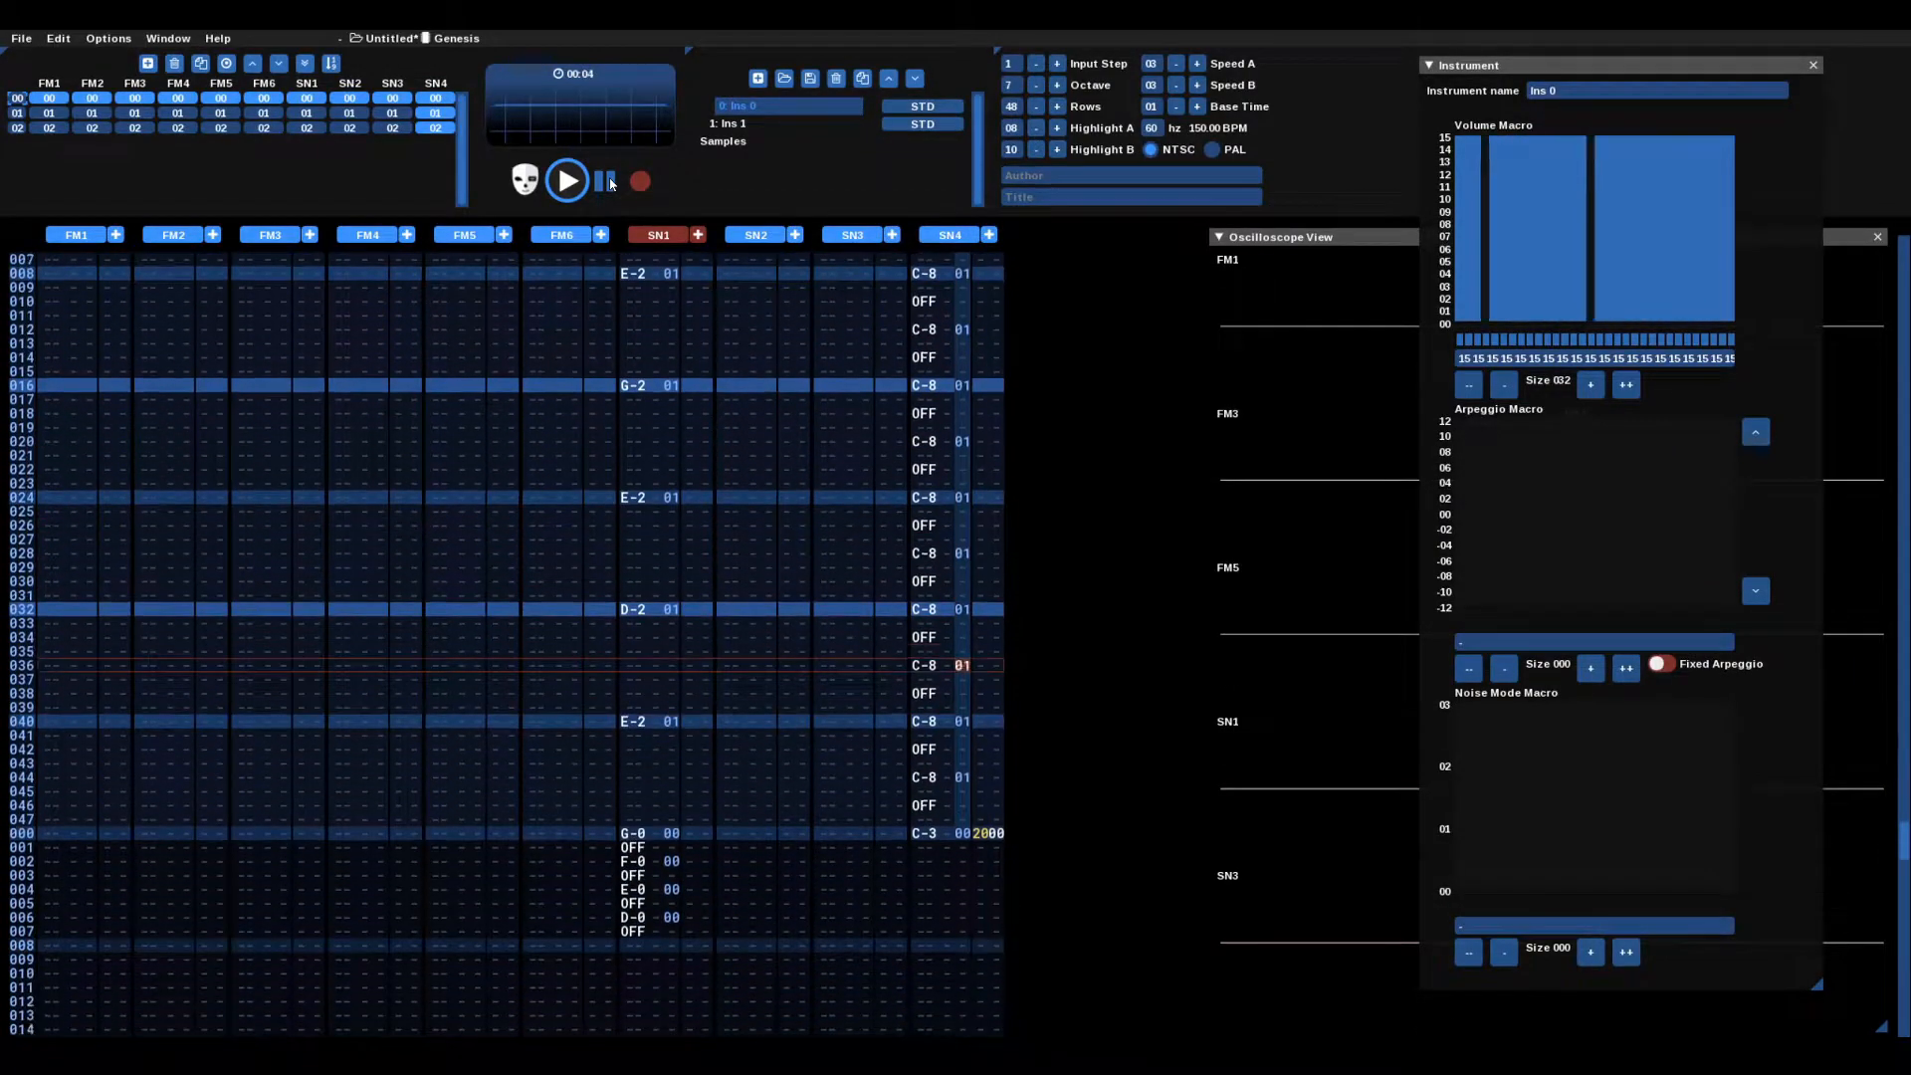
left_click(607, 181)
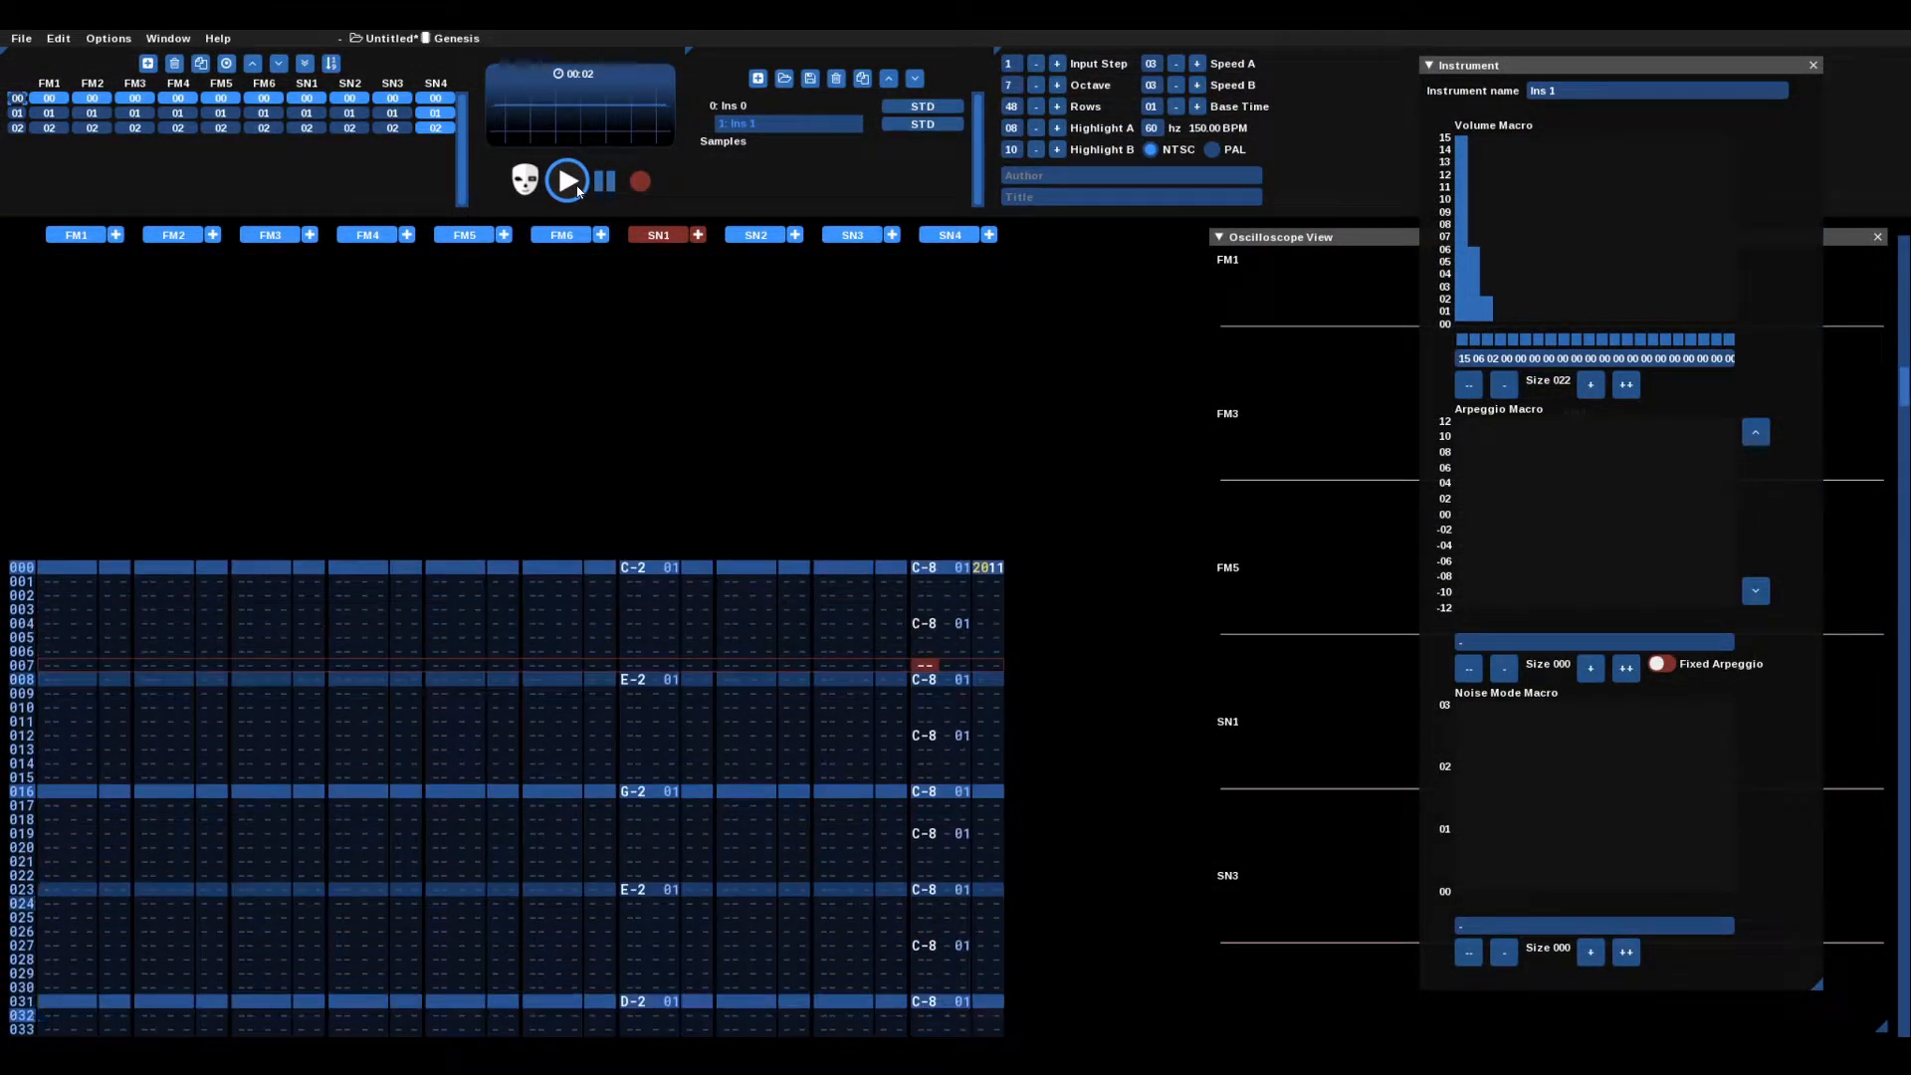
Step: Play the four-pattern song from order 00 across SN1–SN4, then stop
left_click(604, 183)
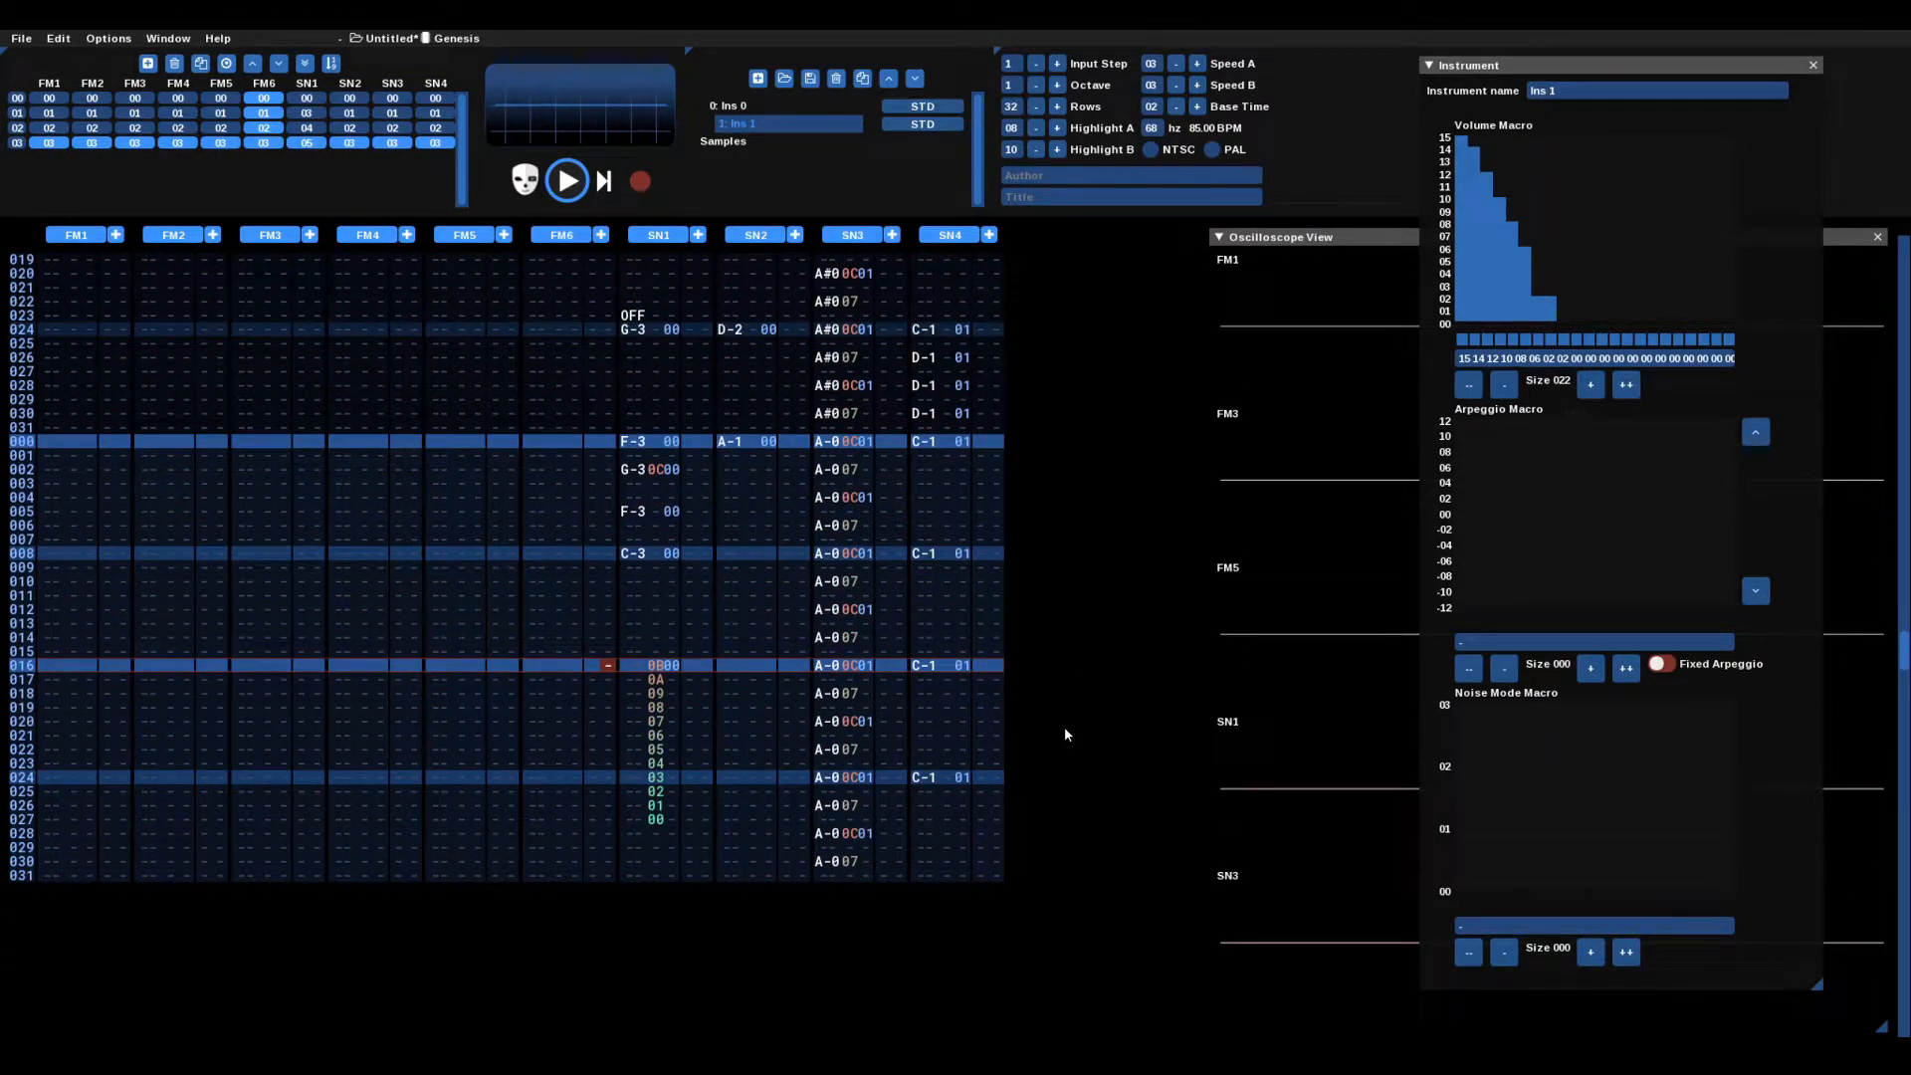
left_click(20, 102)
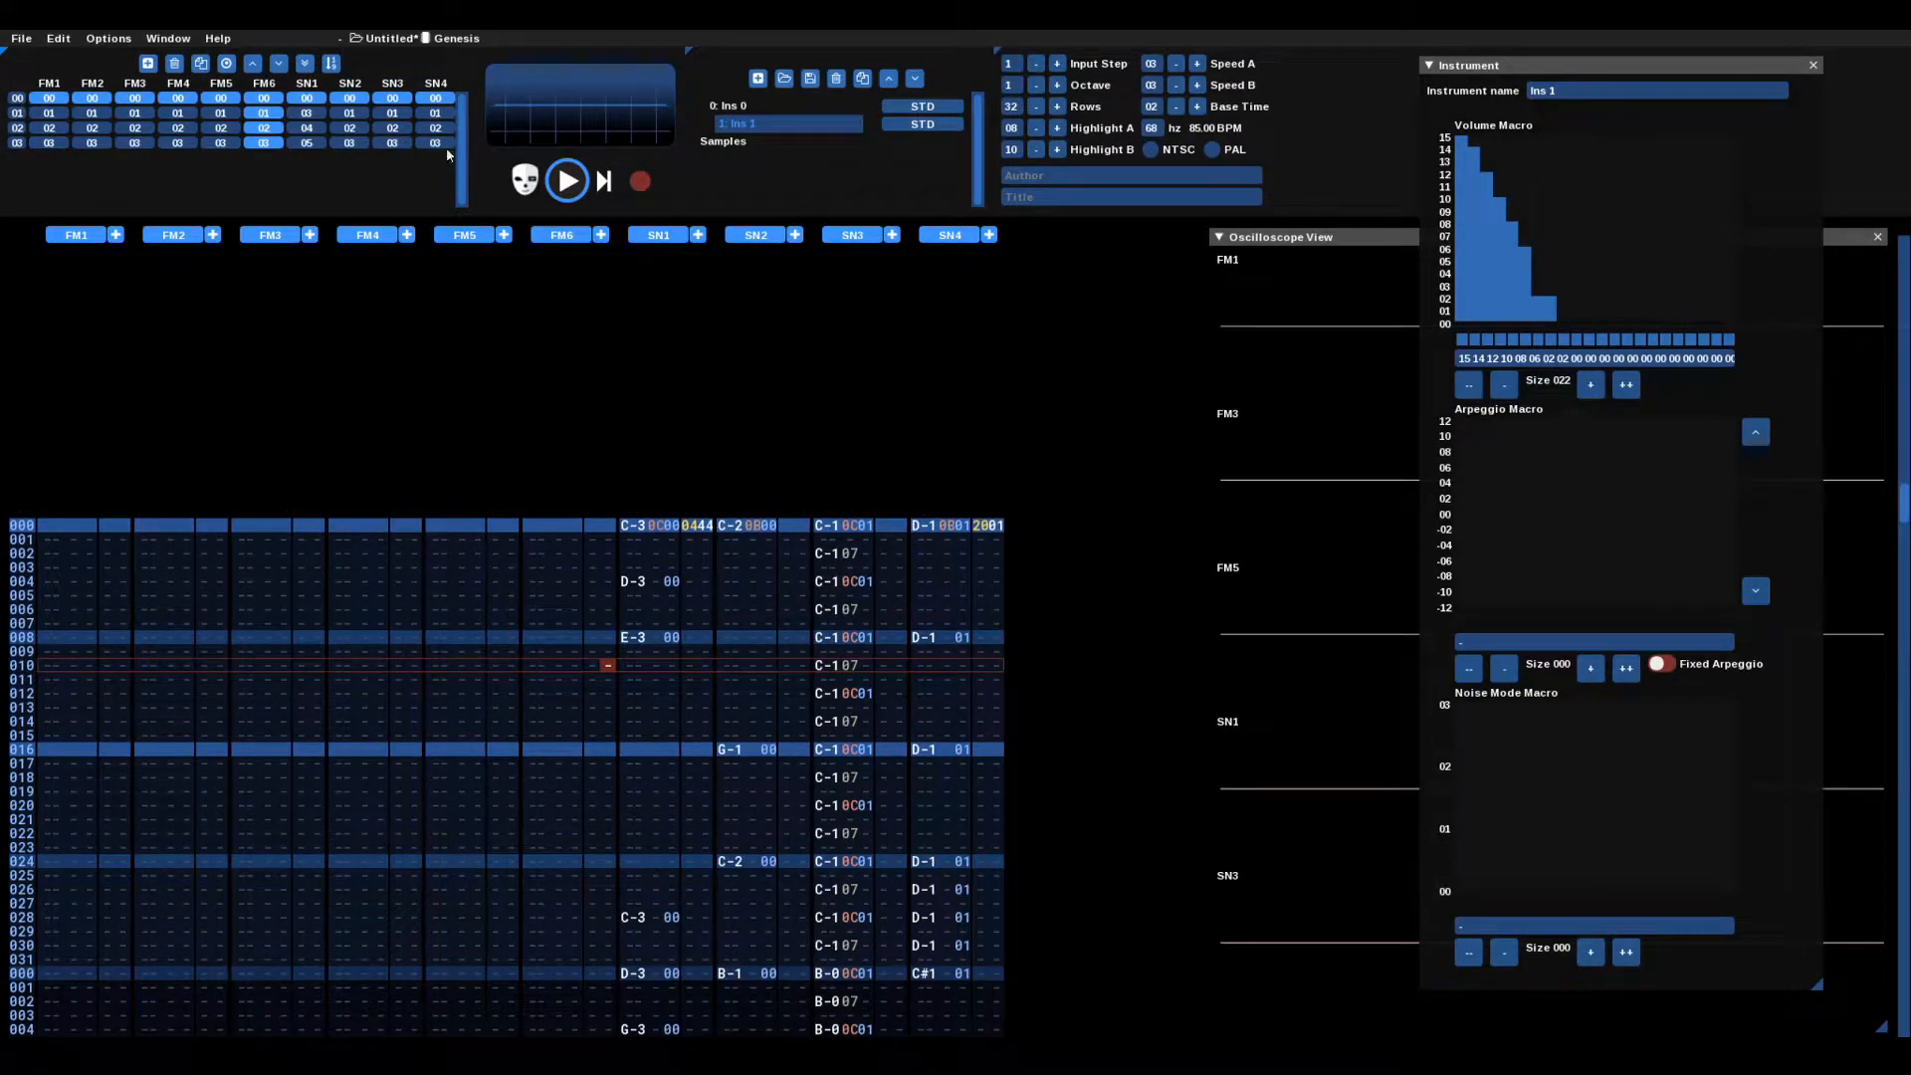
left_click(565, 181)
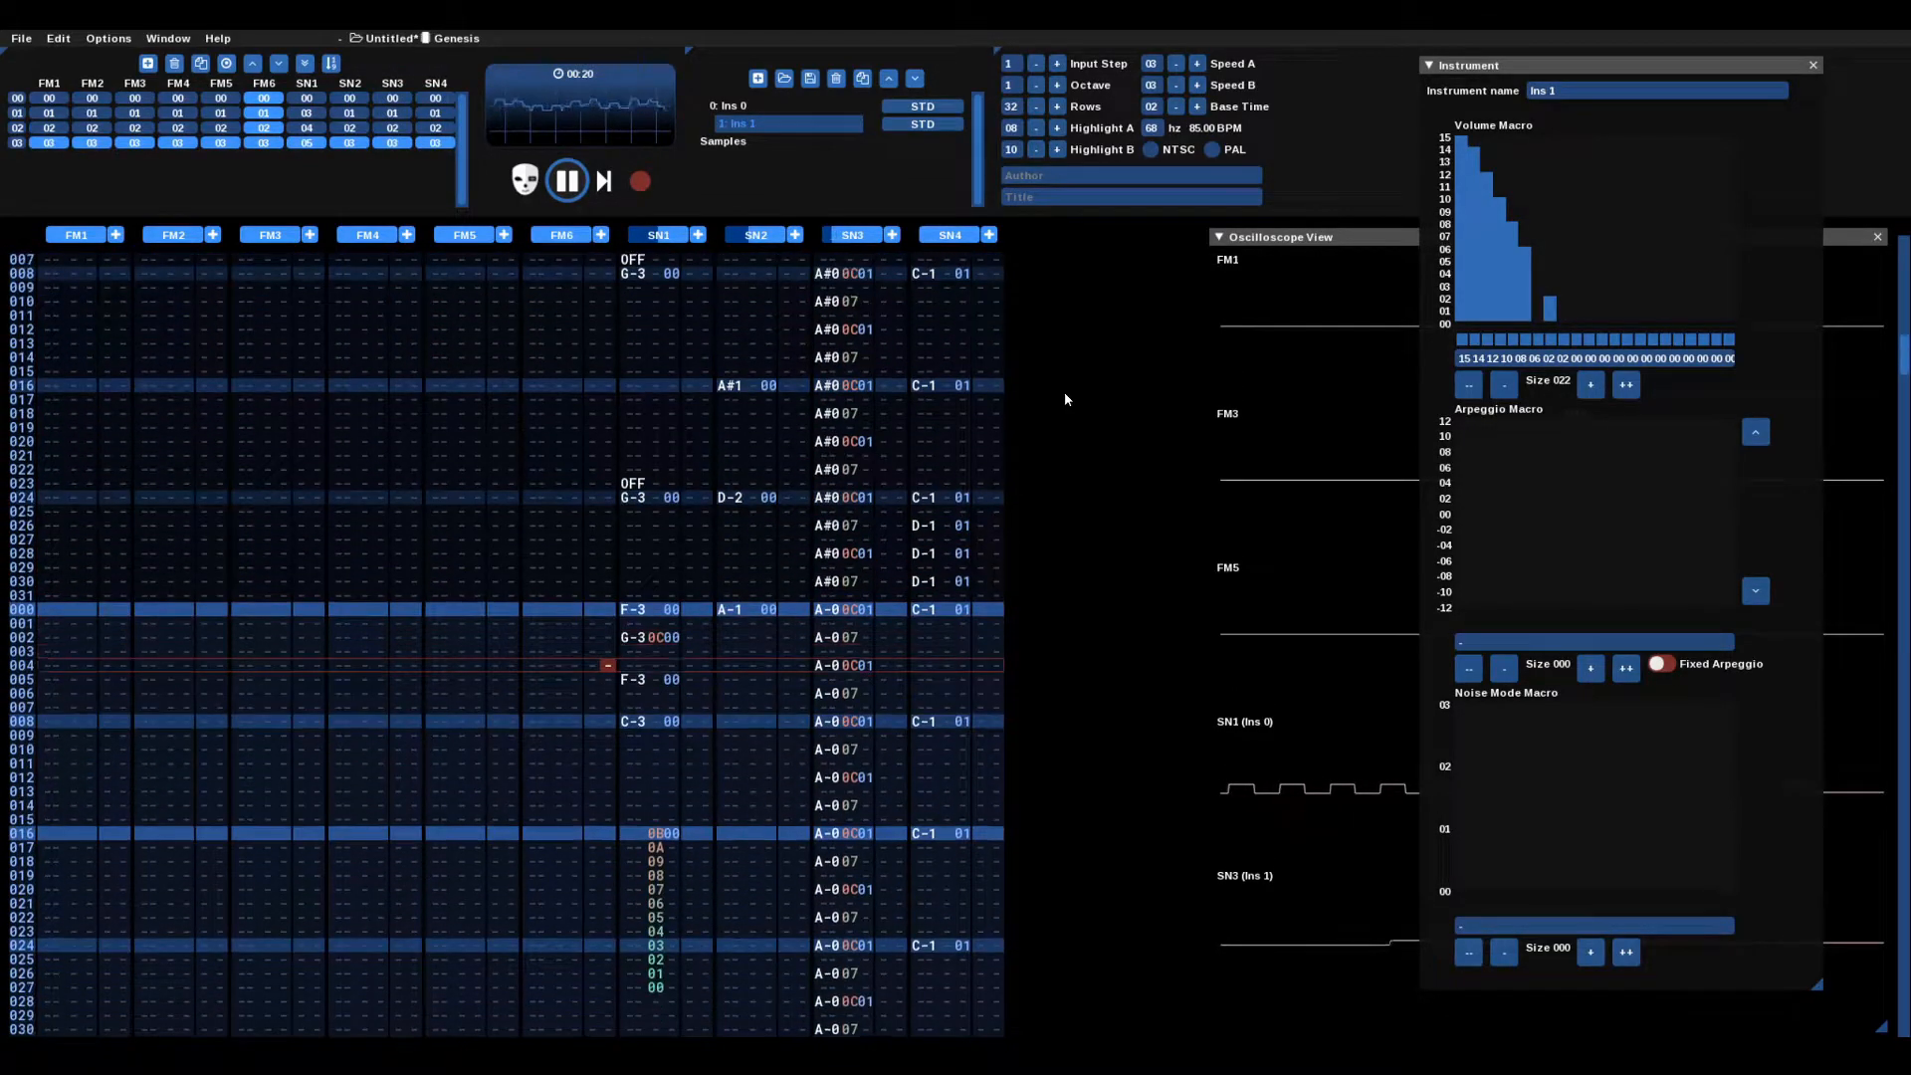
left_click(567, 180)
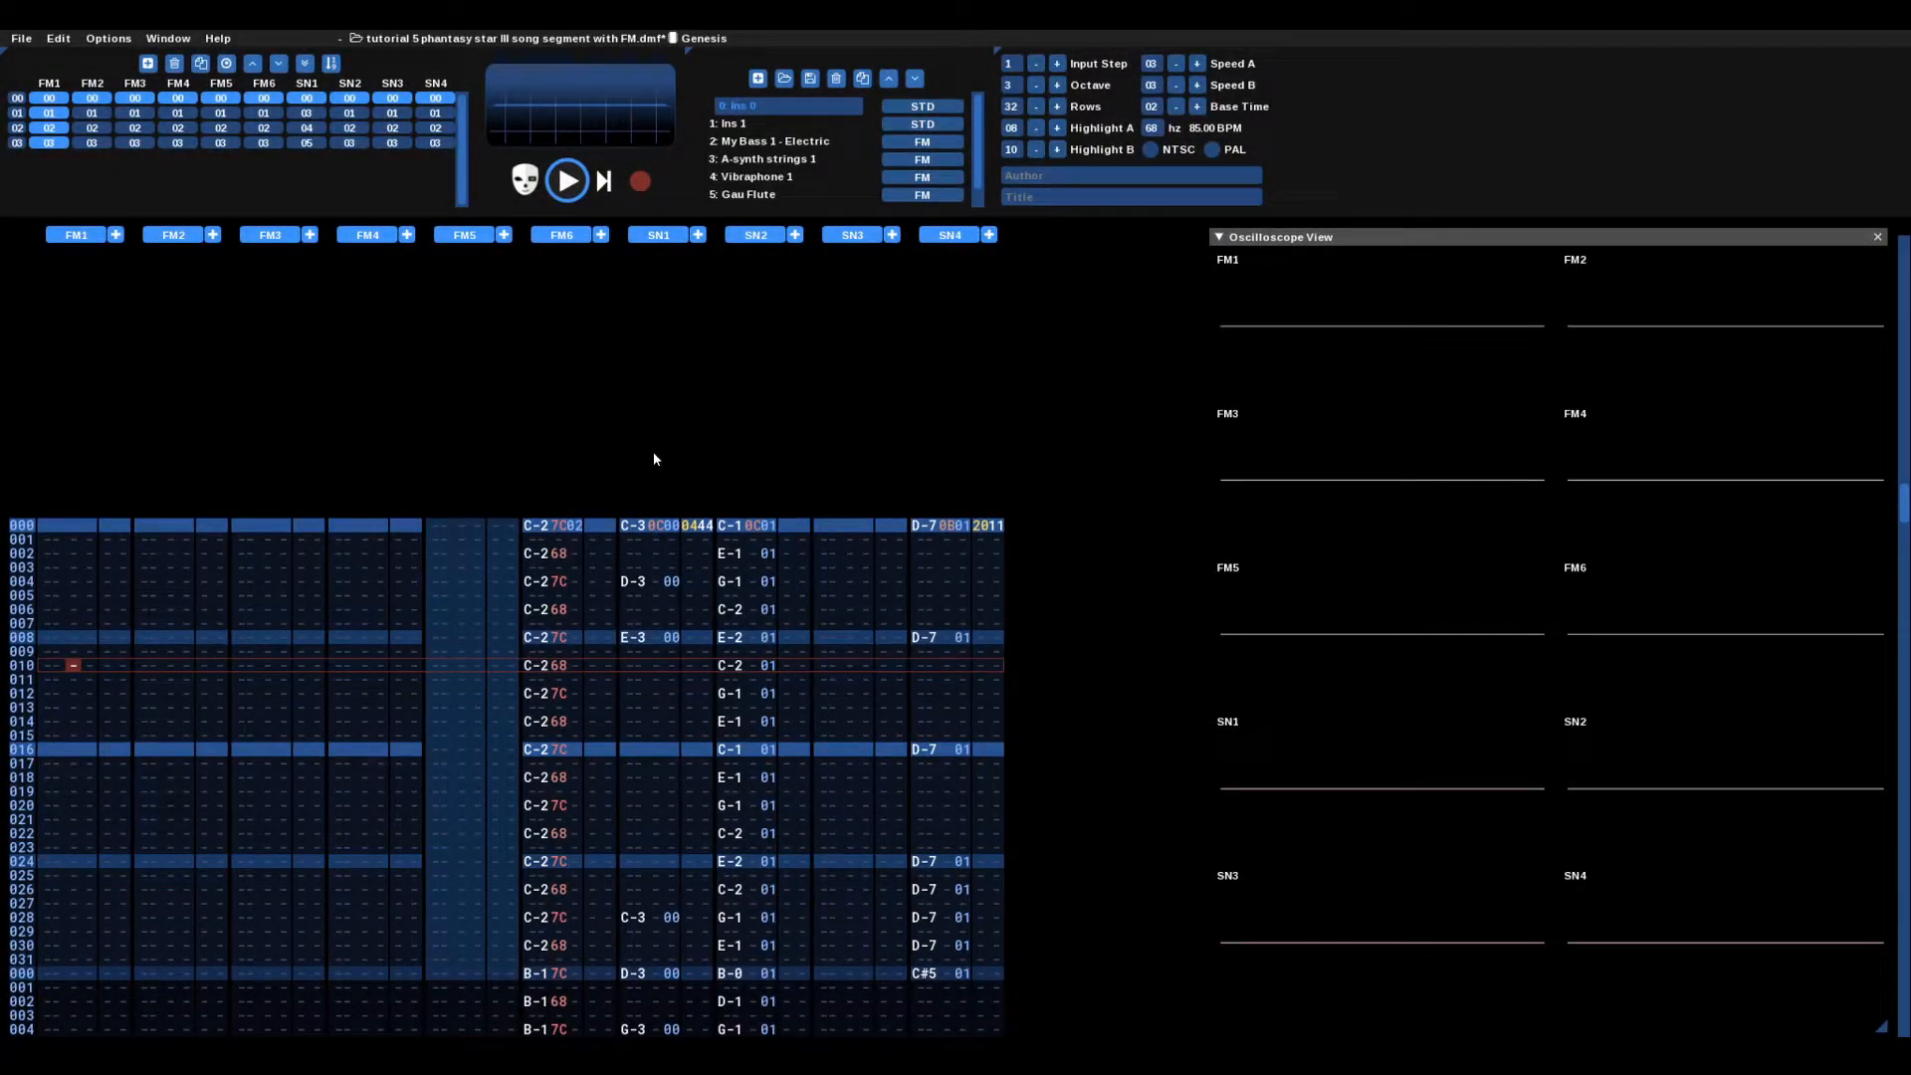
Step: Select the FM5 column and play the song, restarting to hear the A-synth strings 1 part with the bass
left_click(449, 541)
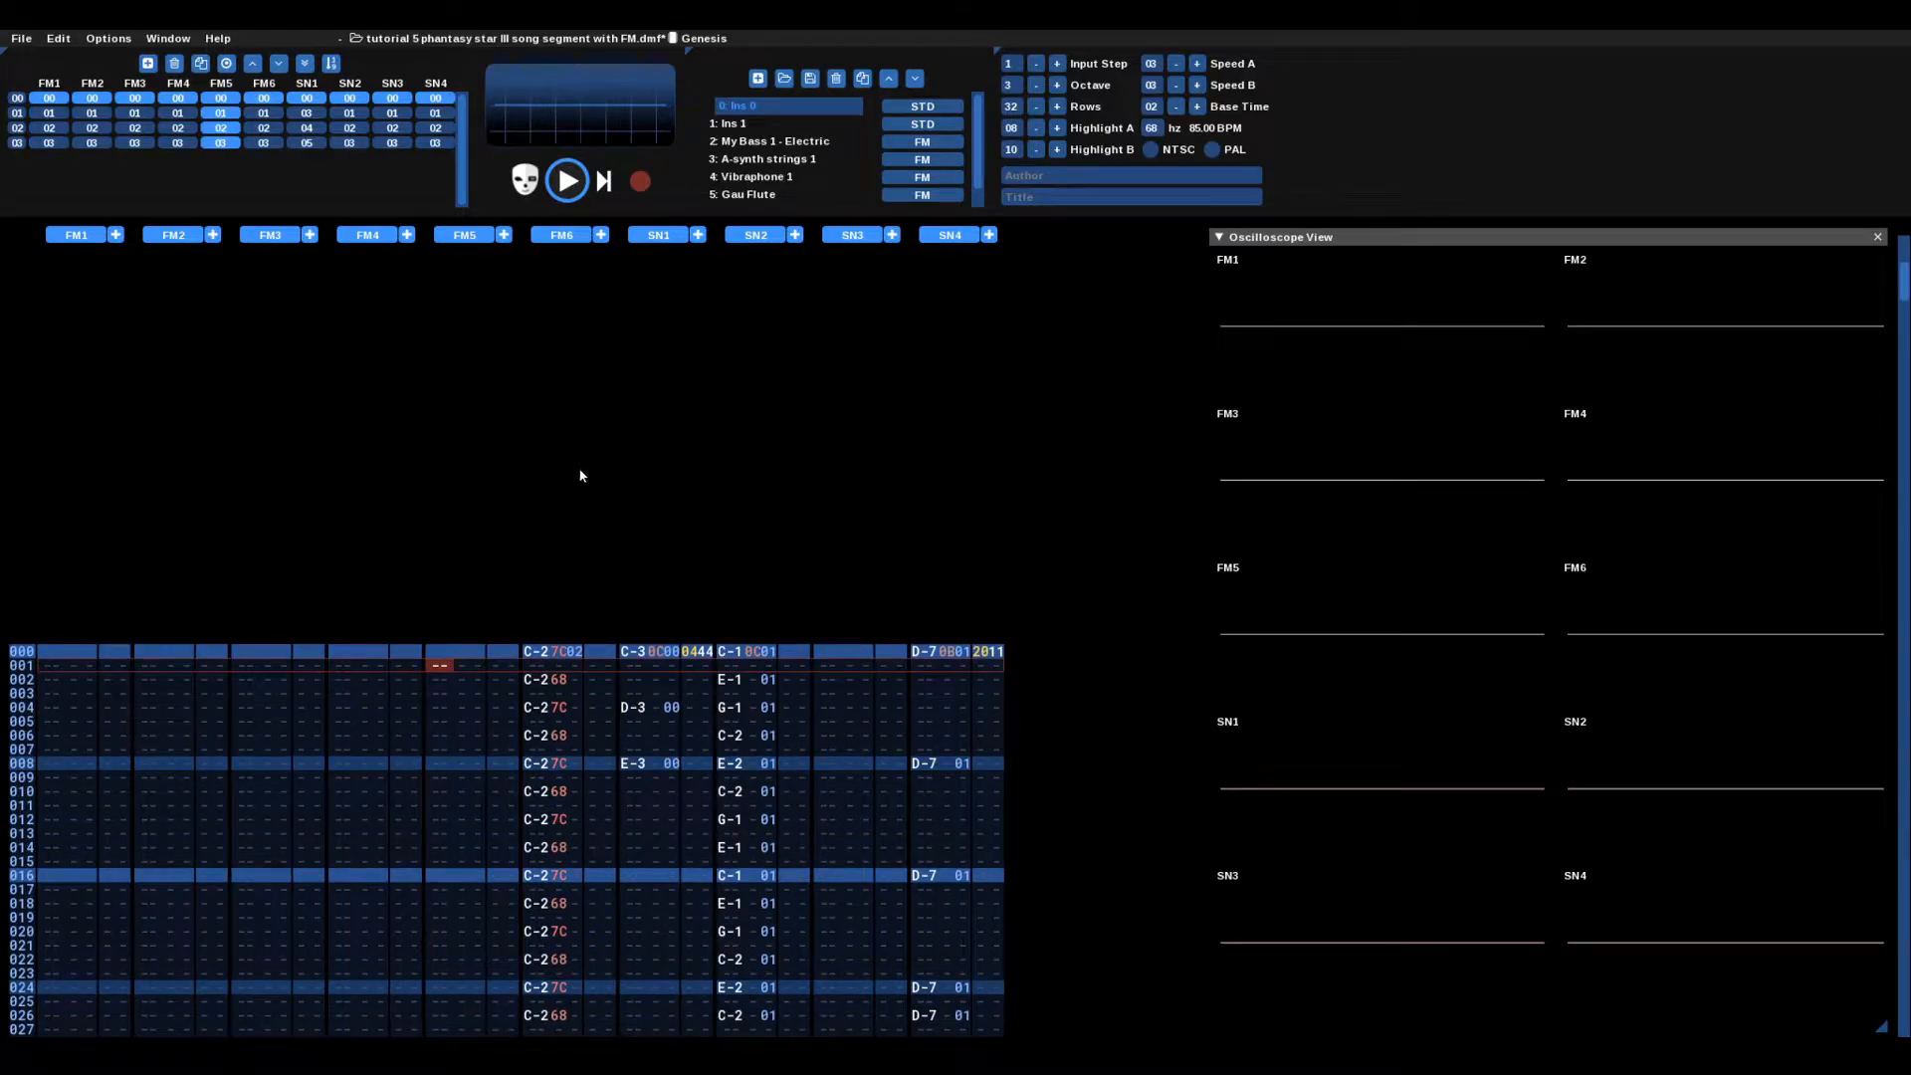
left_click(569, 180)
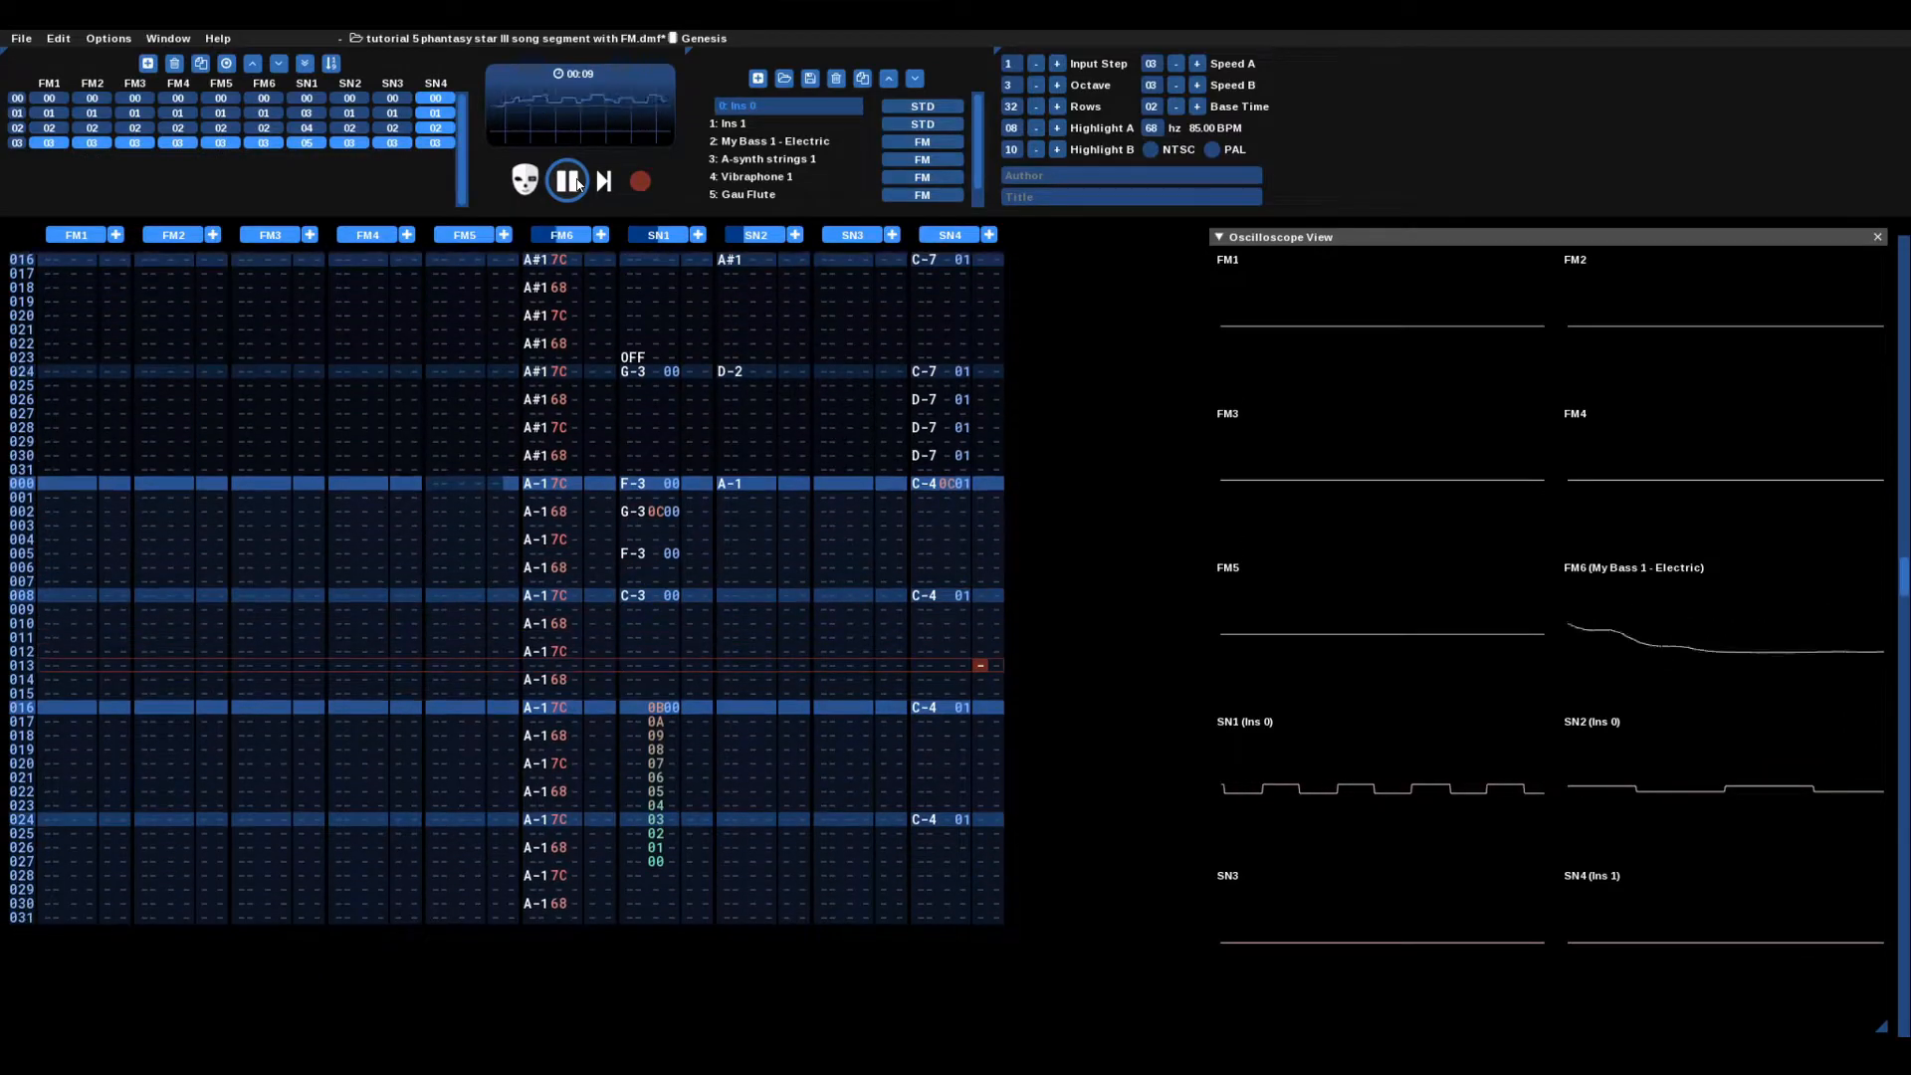
left_click(577, 184)
left_click(577, 184)
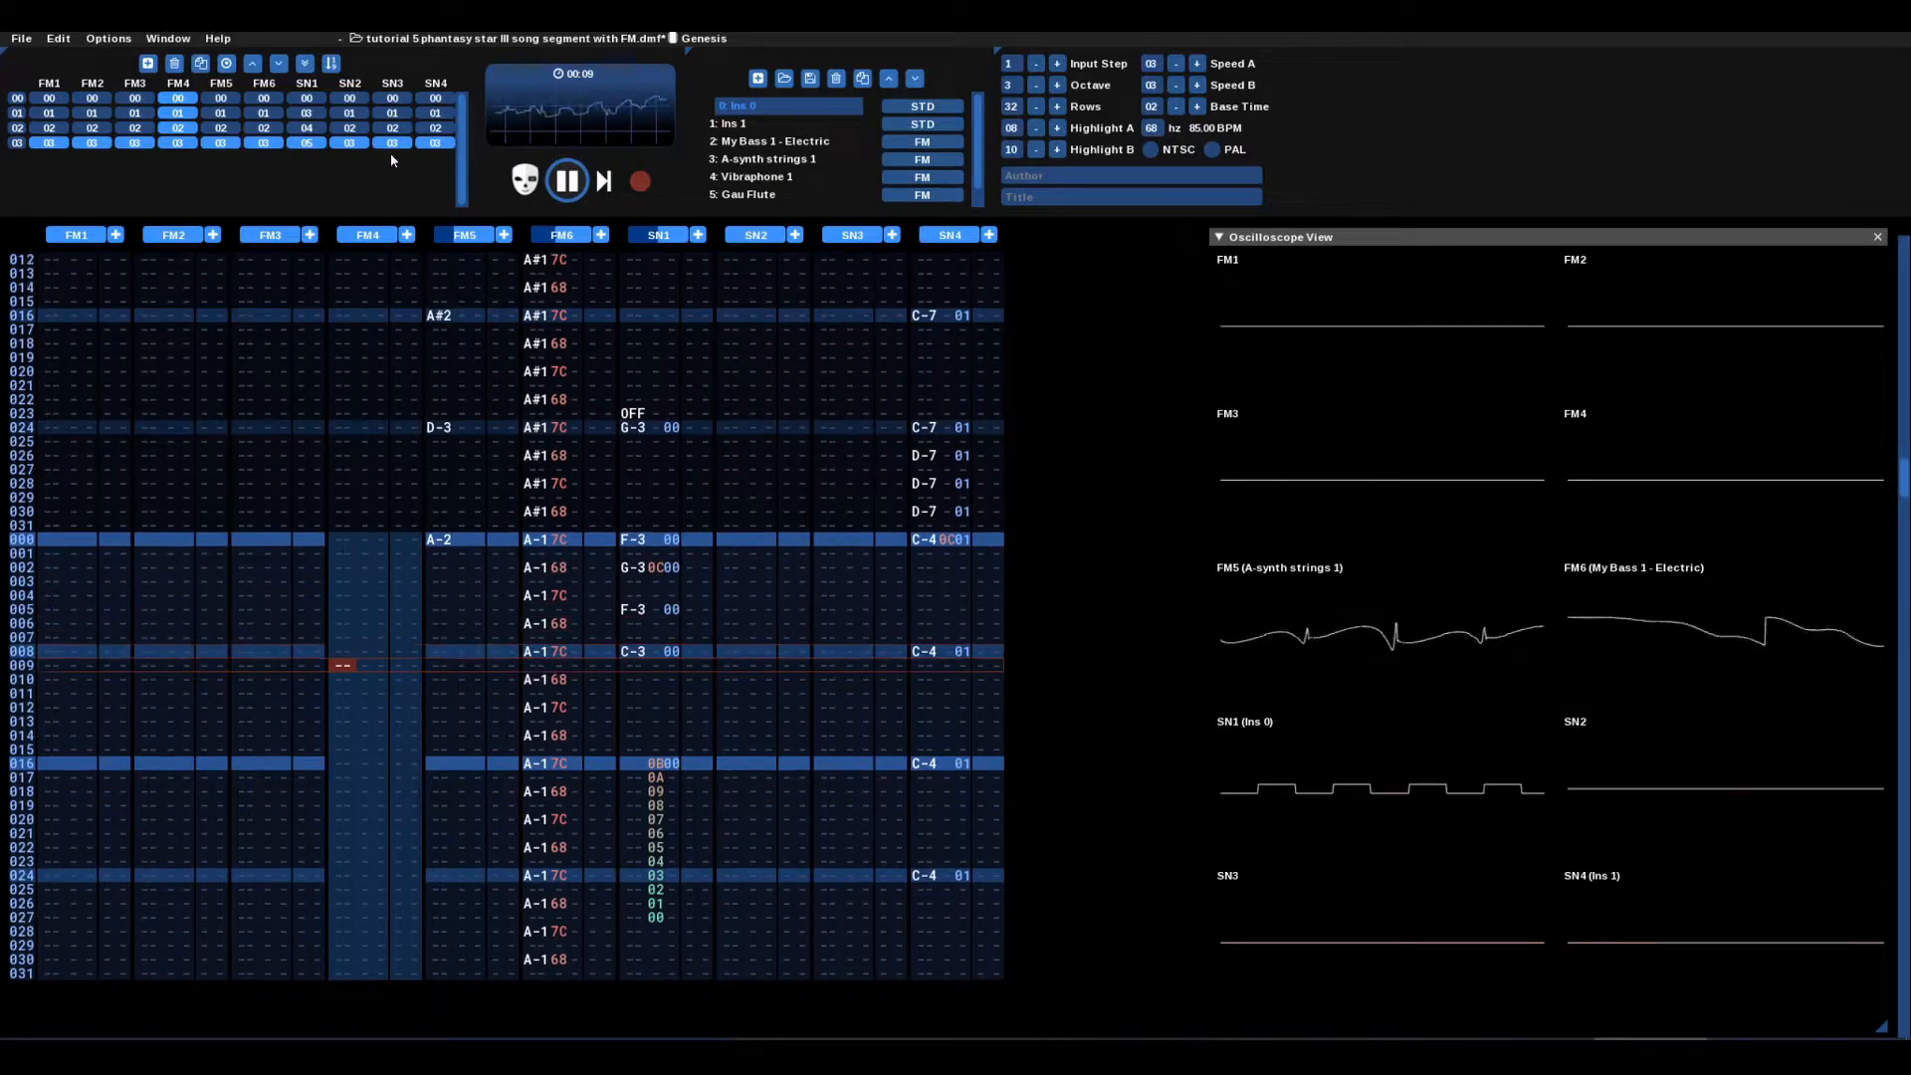
Step: Stop the Phantasy Star III segment and return it to its opening pattern
left_click(579, 182)
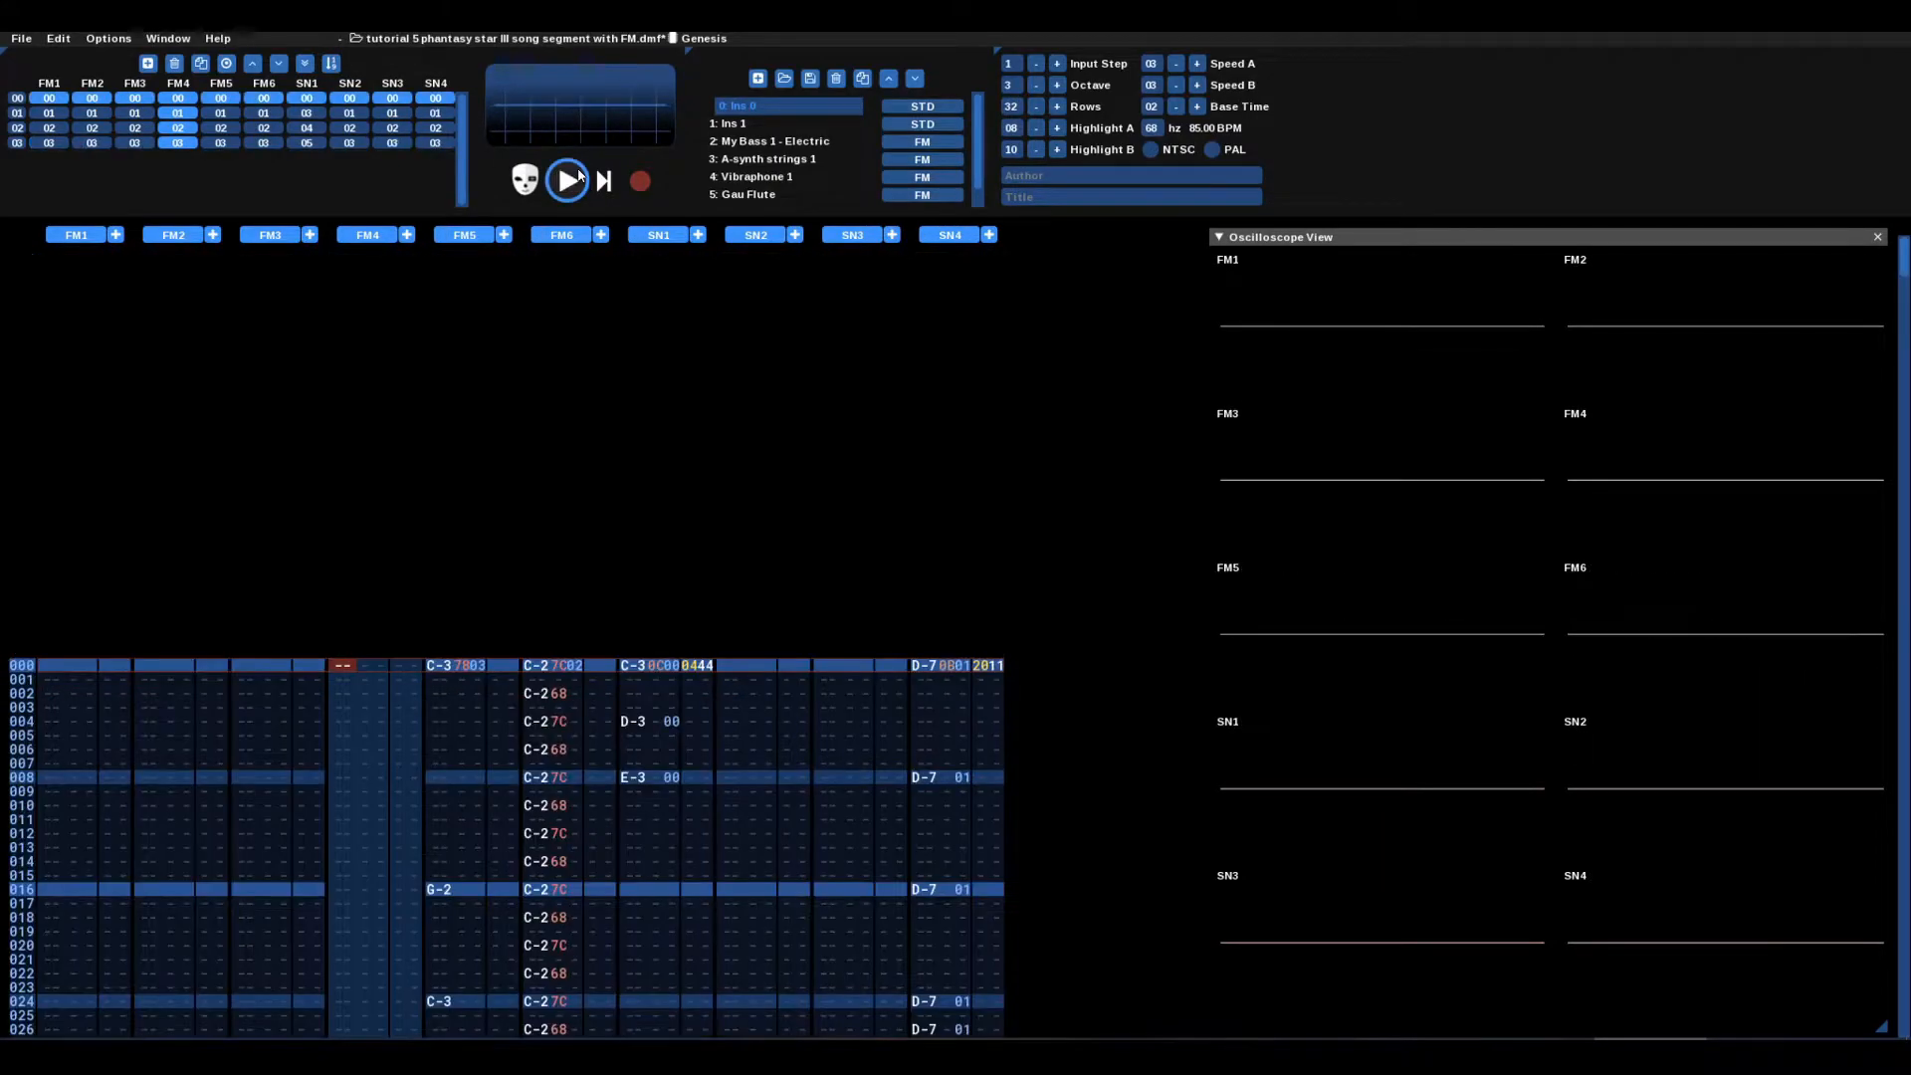
left_click(578, 182)
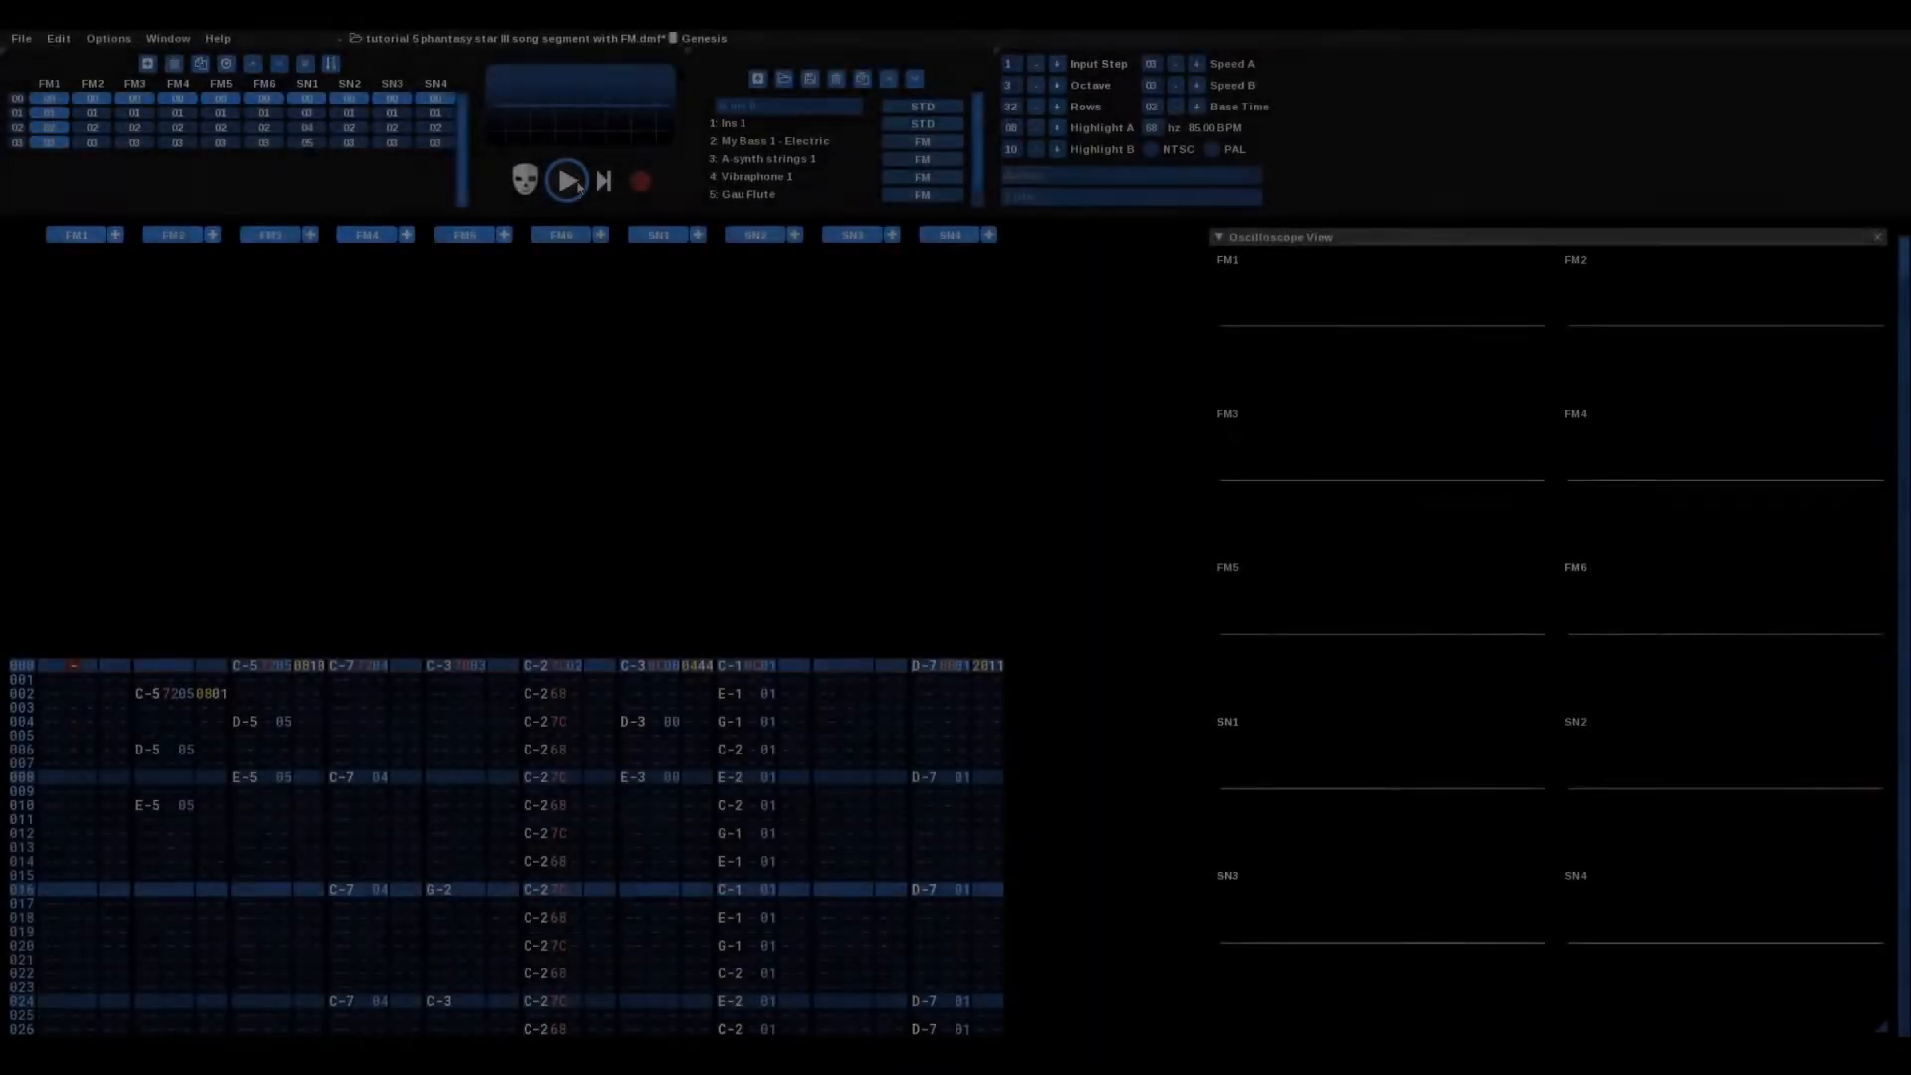
Step: Play the song with Gau Flute on FM2 and FM3 and vibraphone on FM4, then stop
left_click(578, 186)
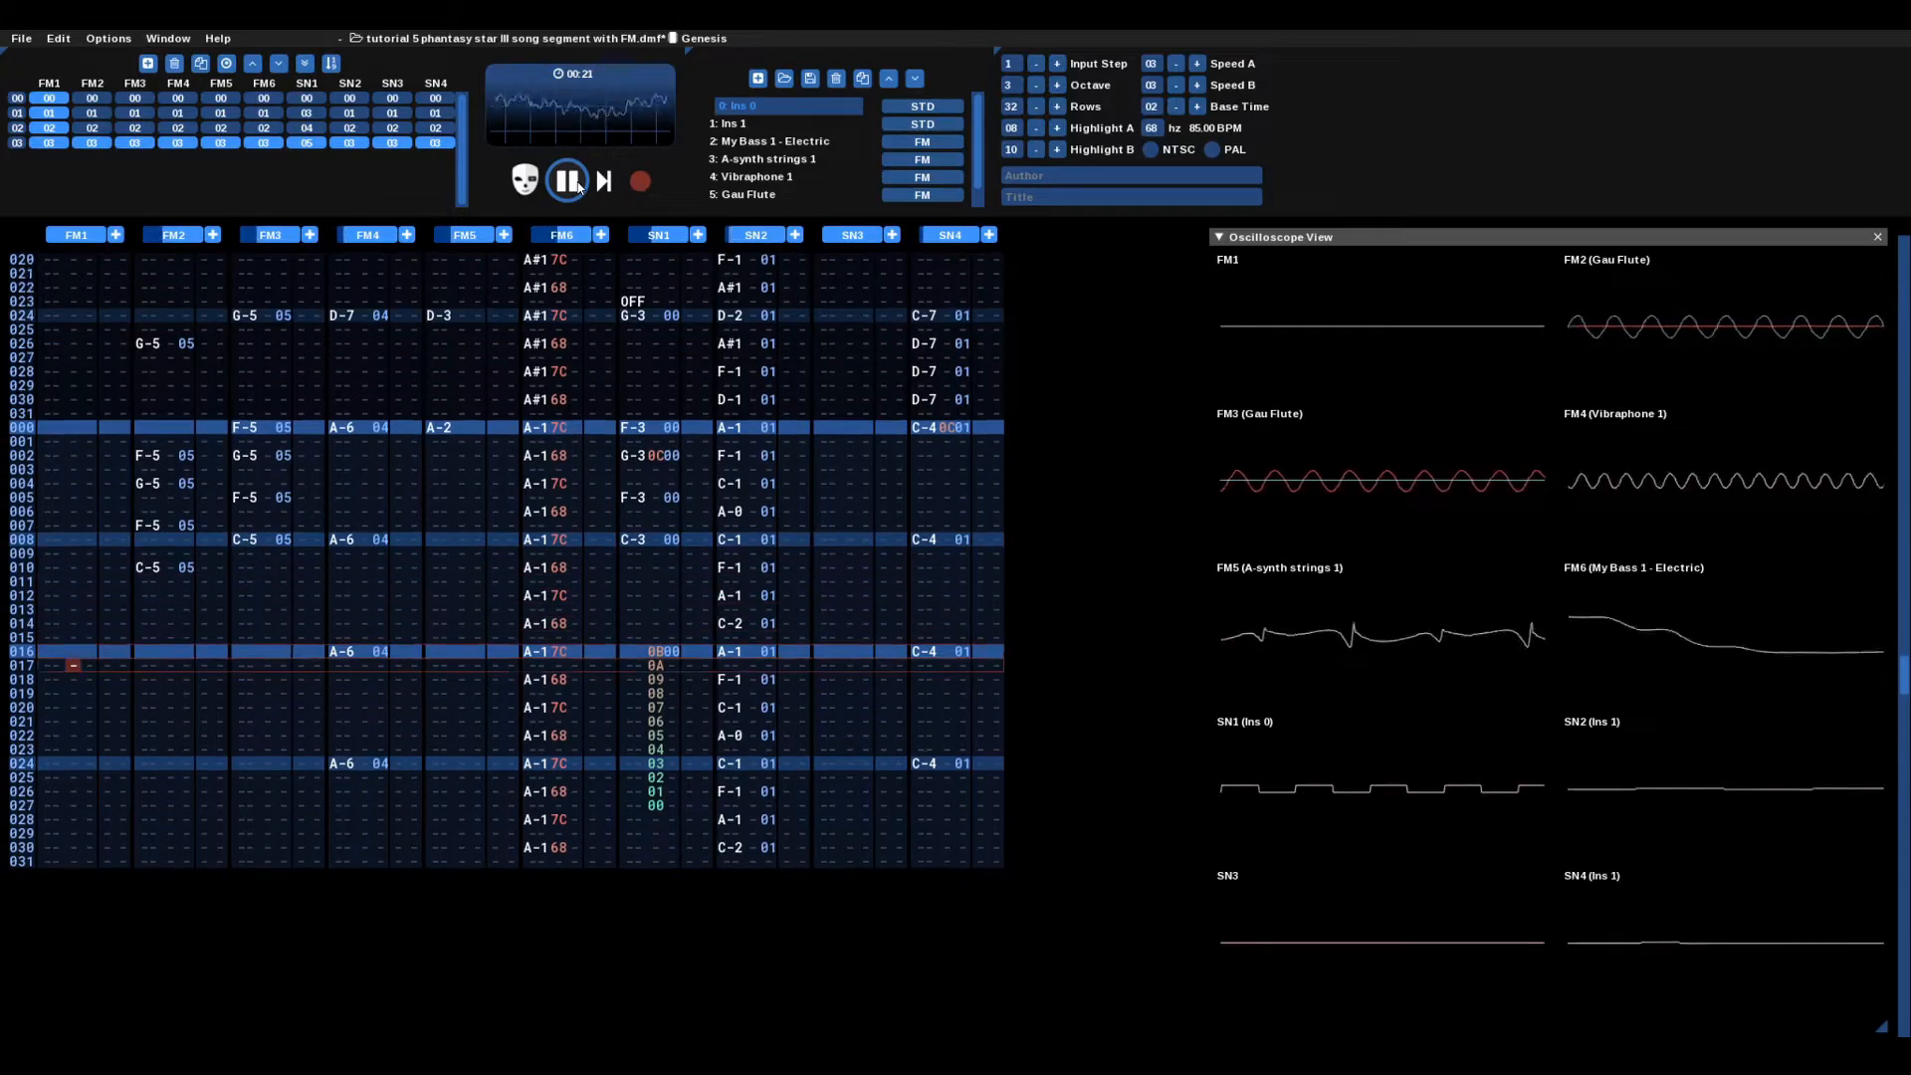
left_click(575, 183)
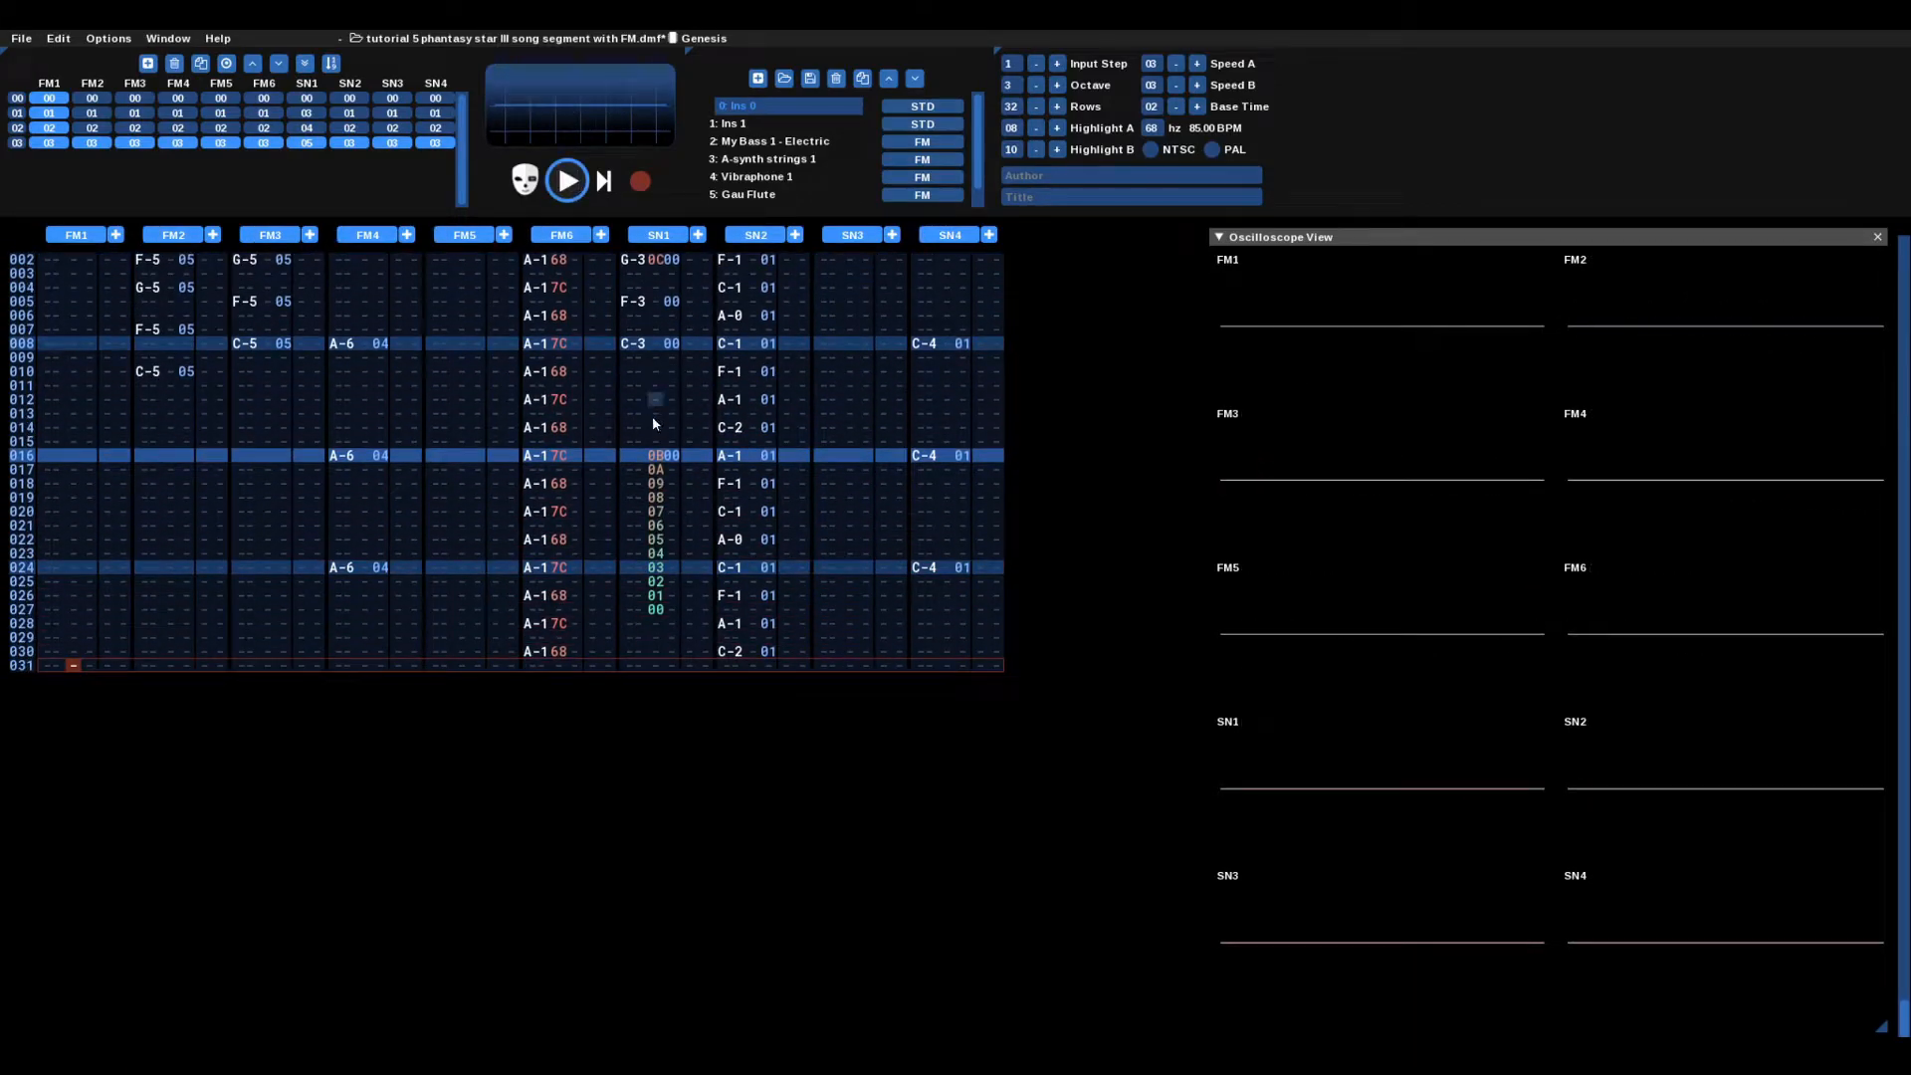
scroll(655, 424, "up", 10)
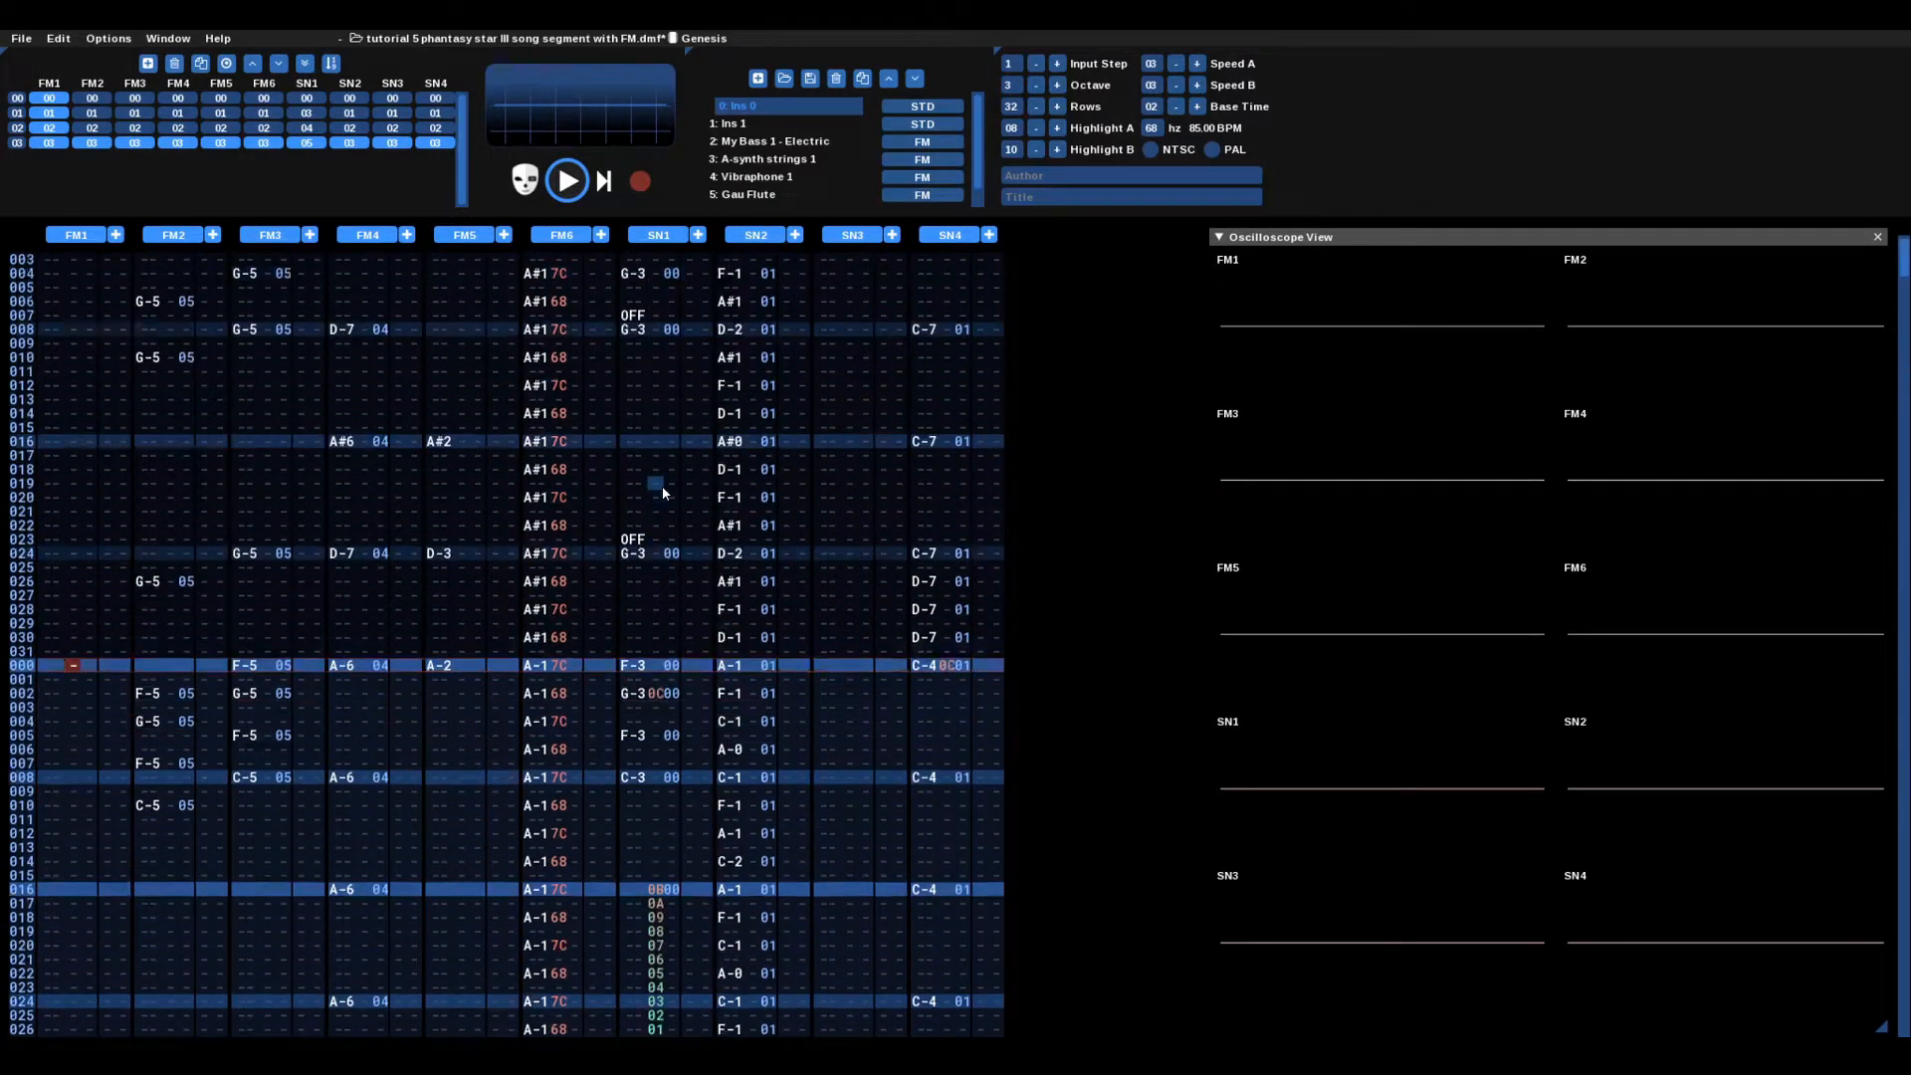
scroll(661, 486, "up", 17)
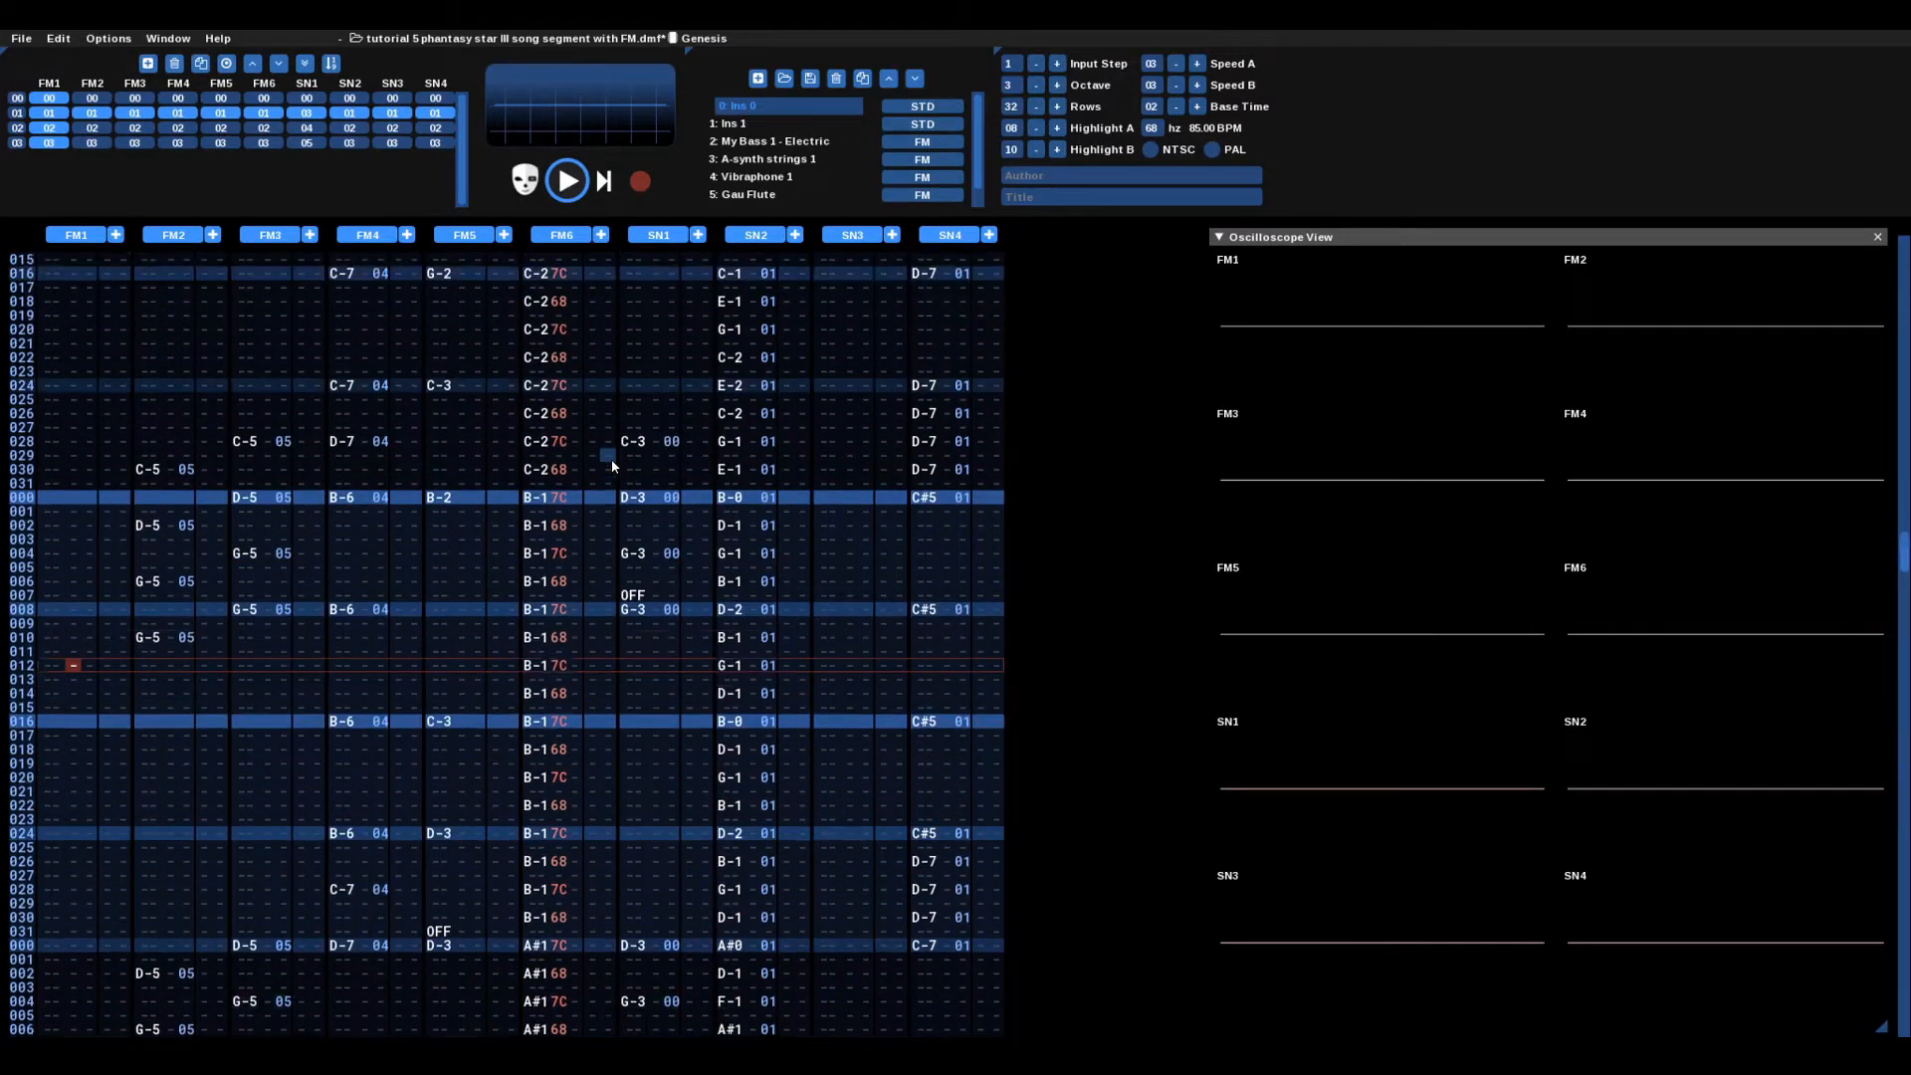
scroll(611, 457, "up", 9)
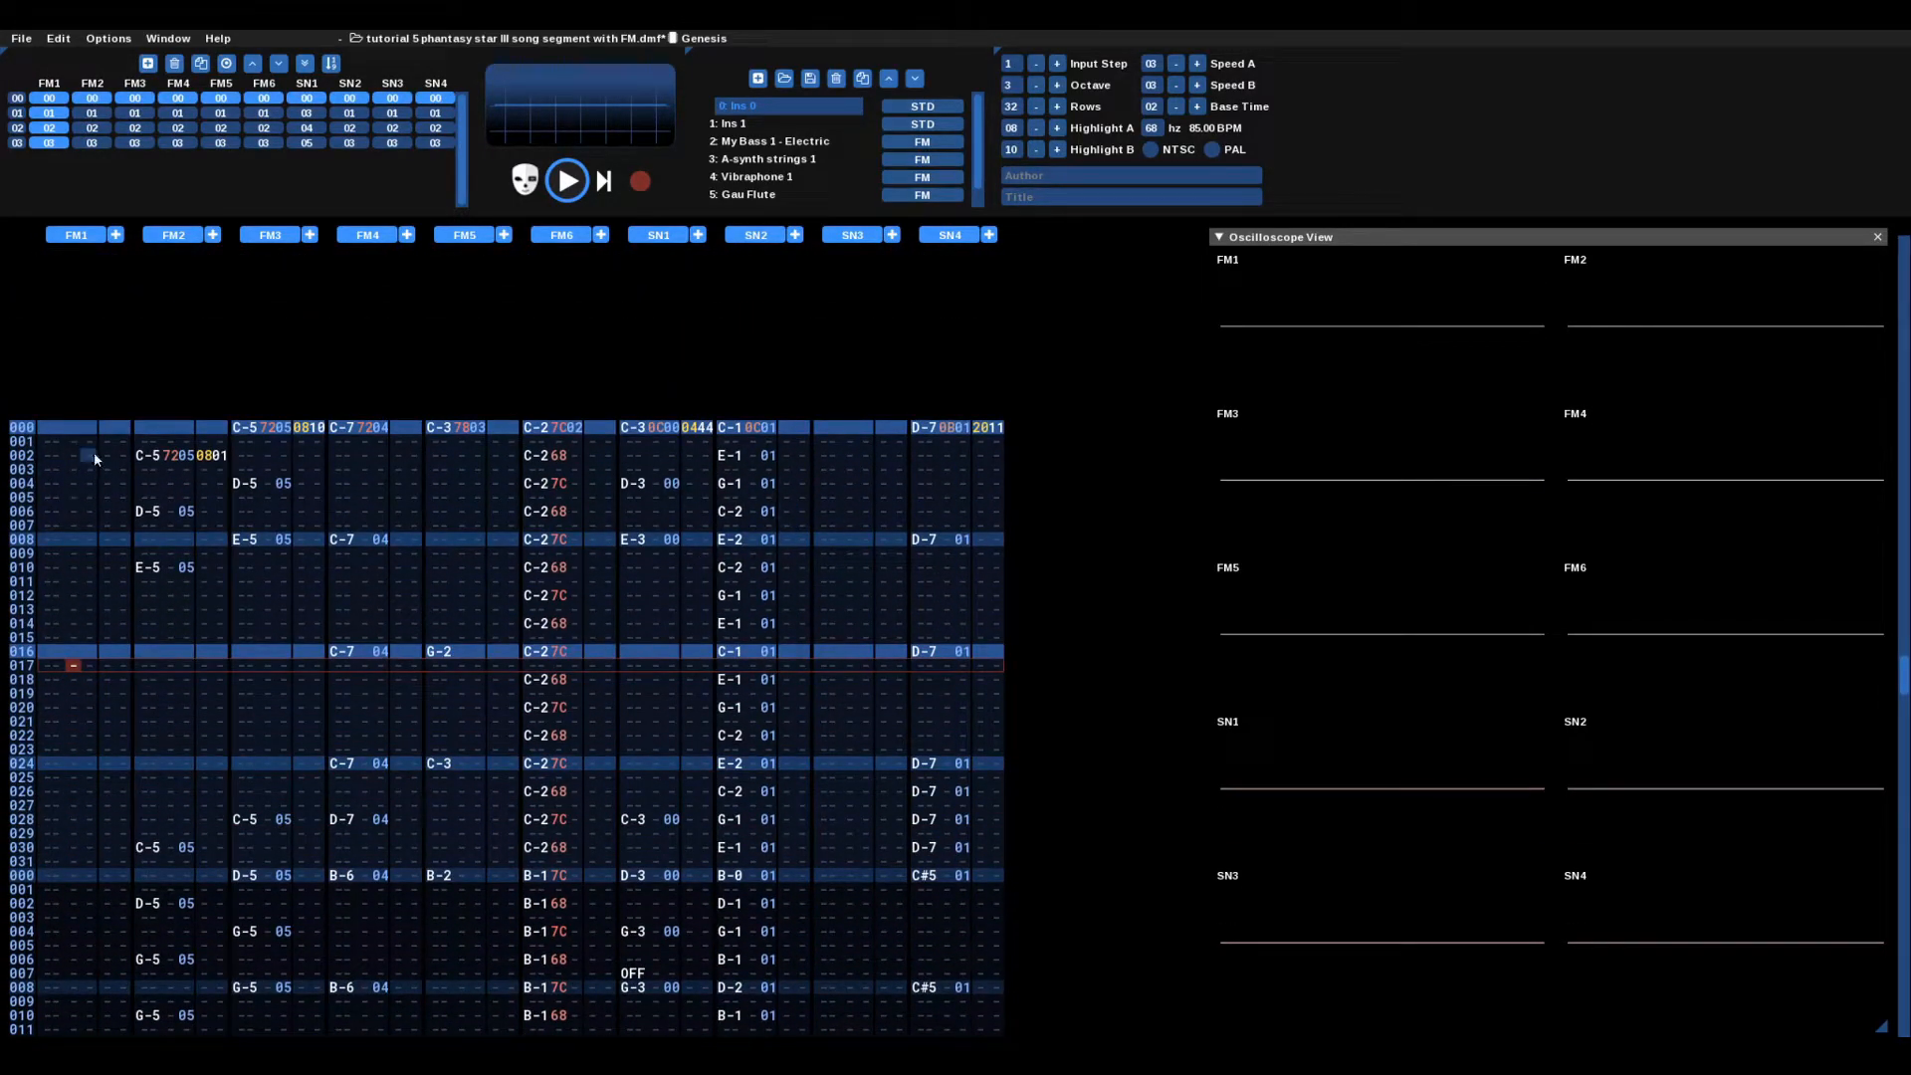
left_click_drag(146, 428, 422, 880)
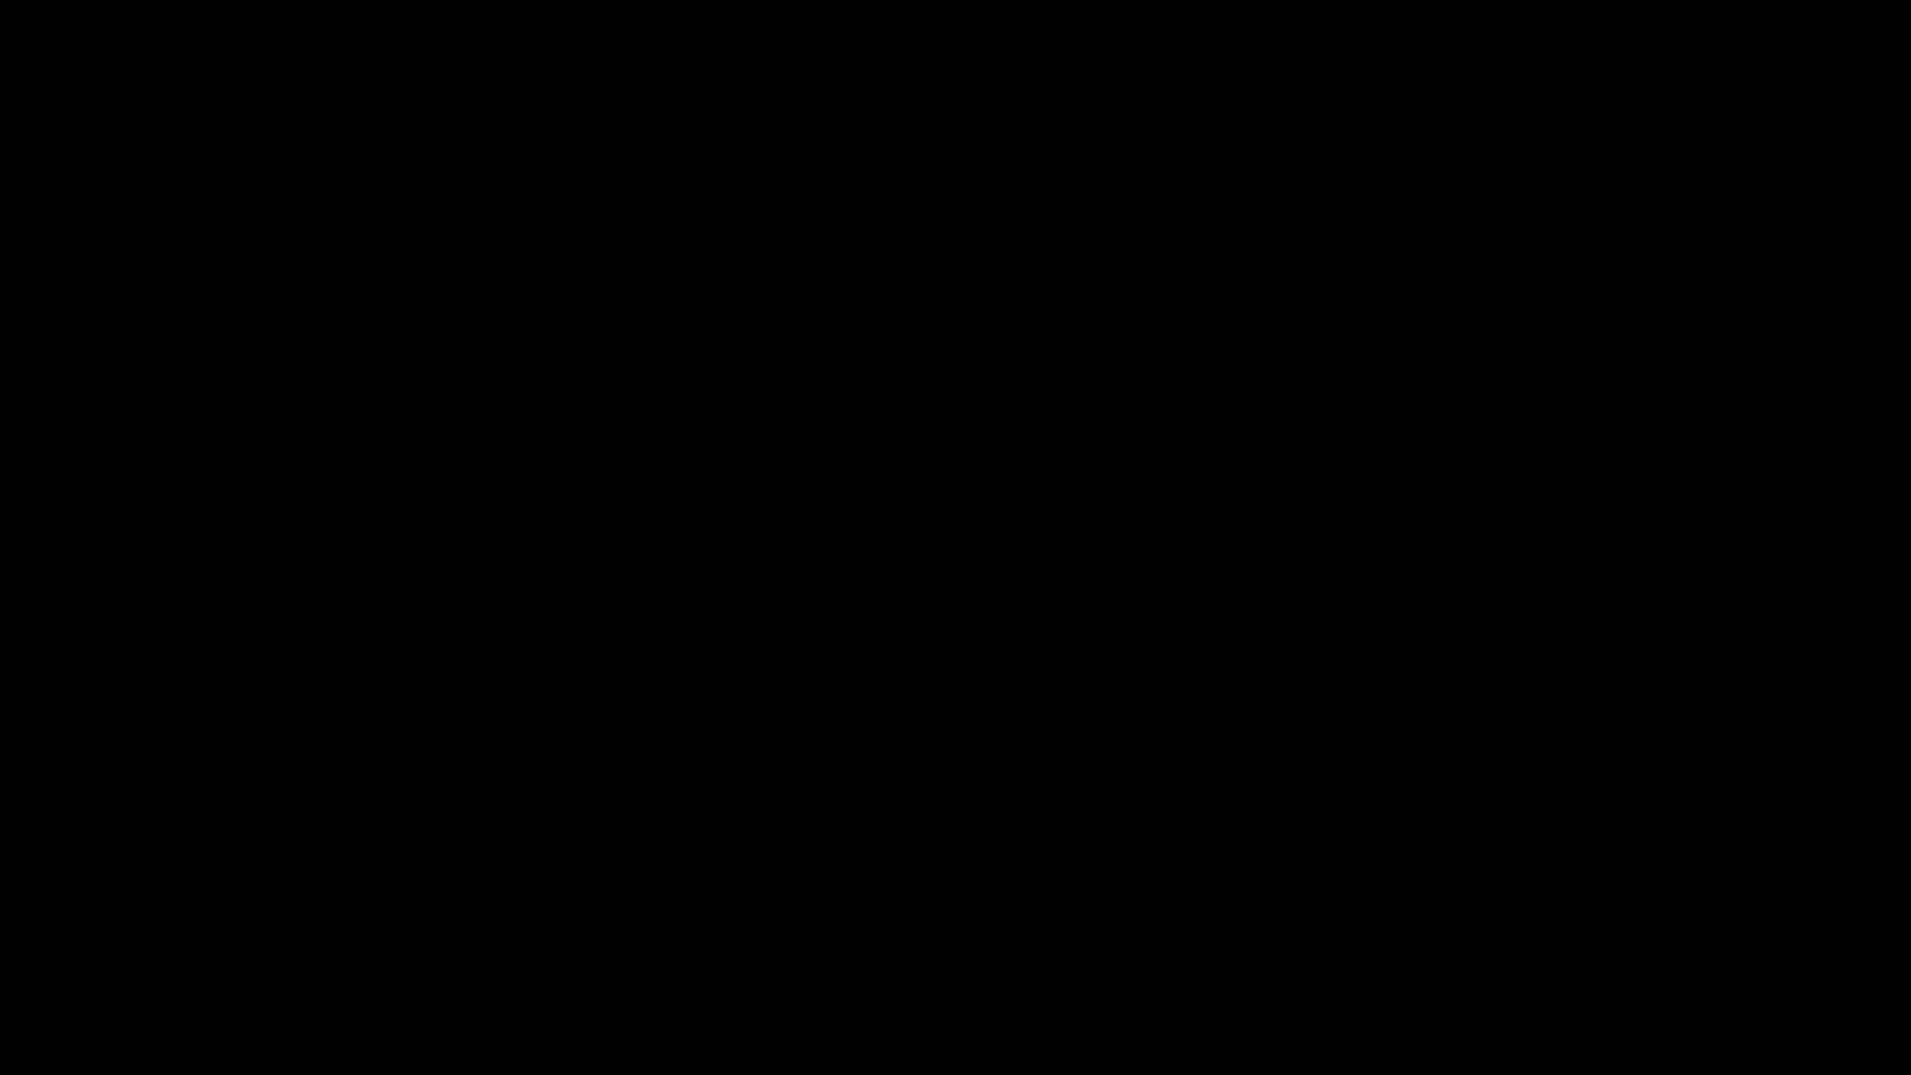